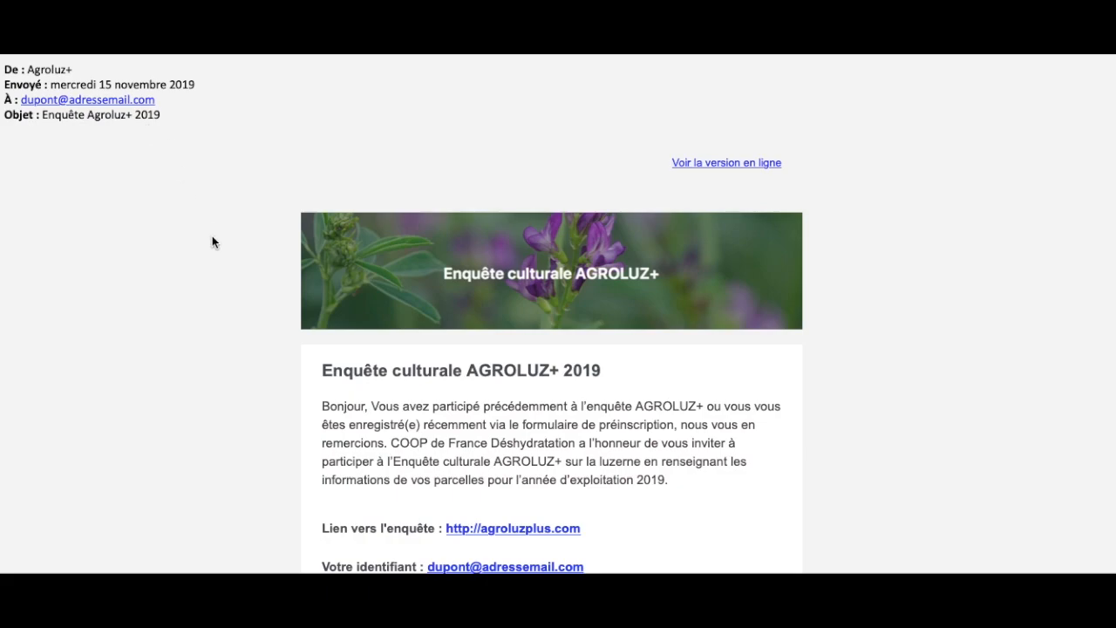
- Review the survey link, login identifier and password given in the invitation
{"action": "scroll", "coordinate": [247, 405], "scroll_direction": "down", "scroll_amount": 3}
{"action": "scroll", "coordinate": [243, 400], "scroll_direction": "down", "scroll_amount": 1}
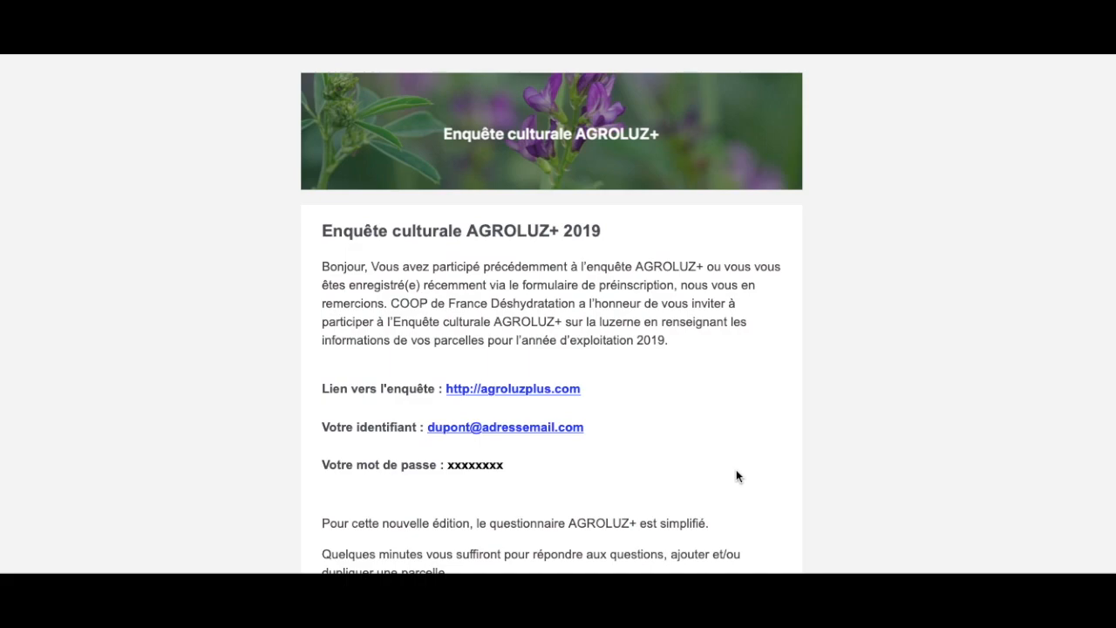
{"action": "left_click_drag", "start_coordinate": [600, 397], "coordinate": [451, 400]}
{"action": "left_click", "coordinate": [625, 448]}
{"action": "left_click_drag", "start_coordinate": [596, 441], "coordinate": [429, 429]}
{"action": "left_click_drag", "start_coordinate": [508, 467], "coordinate": [438, 465]}
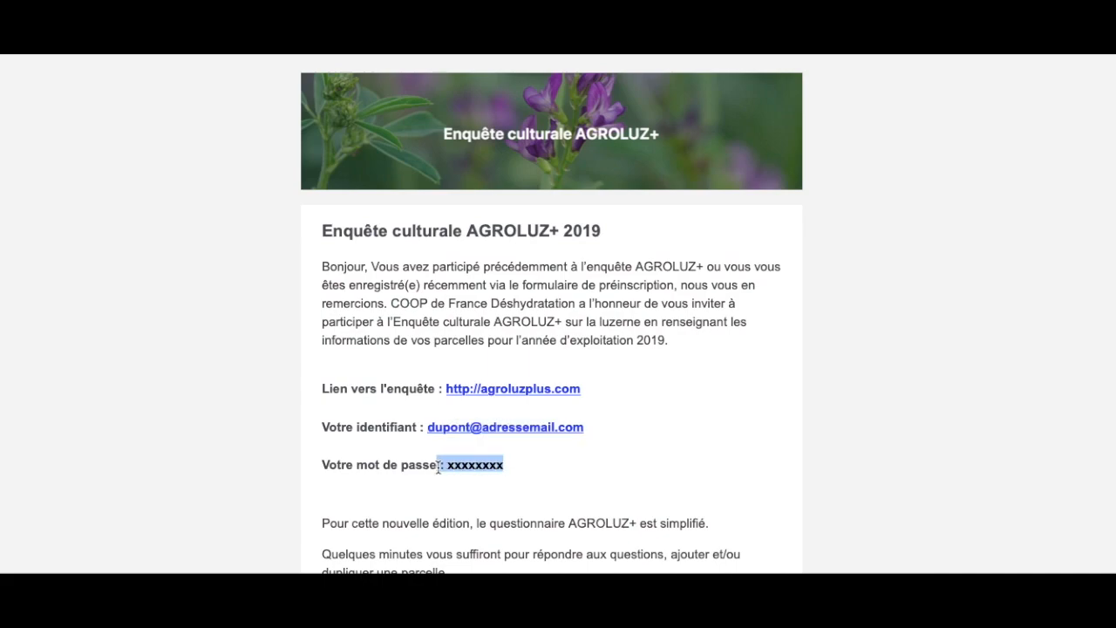
{"action": "left_click", "coordinate": [566, 479]}
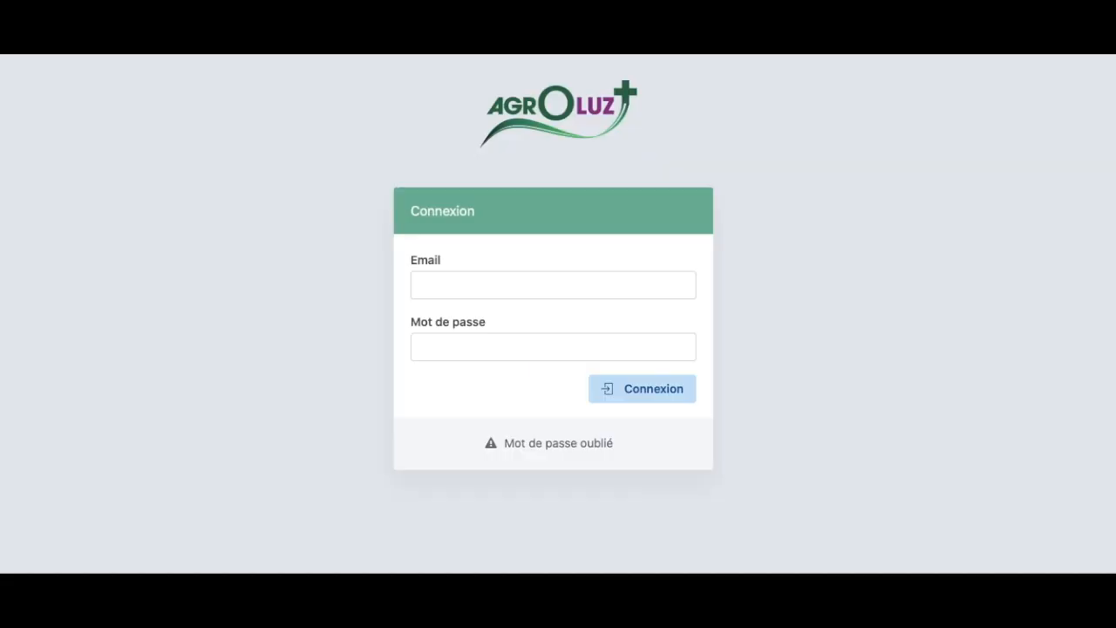
- Log in to Agroluz+ with the provided email address and password
{"action": "left_click", "coordinate": [580, 296]}
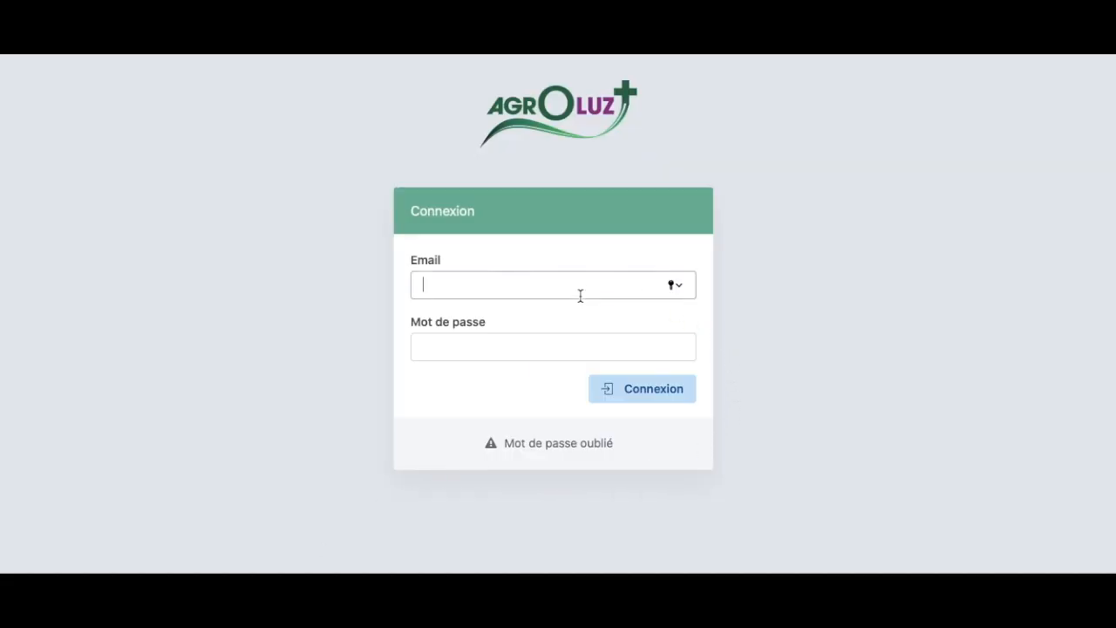
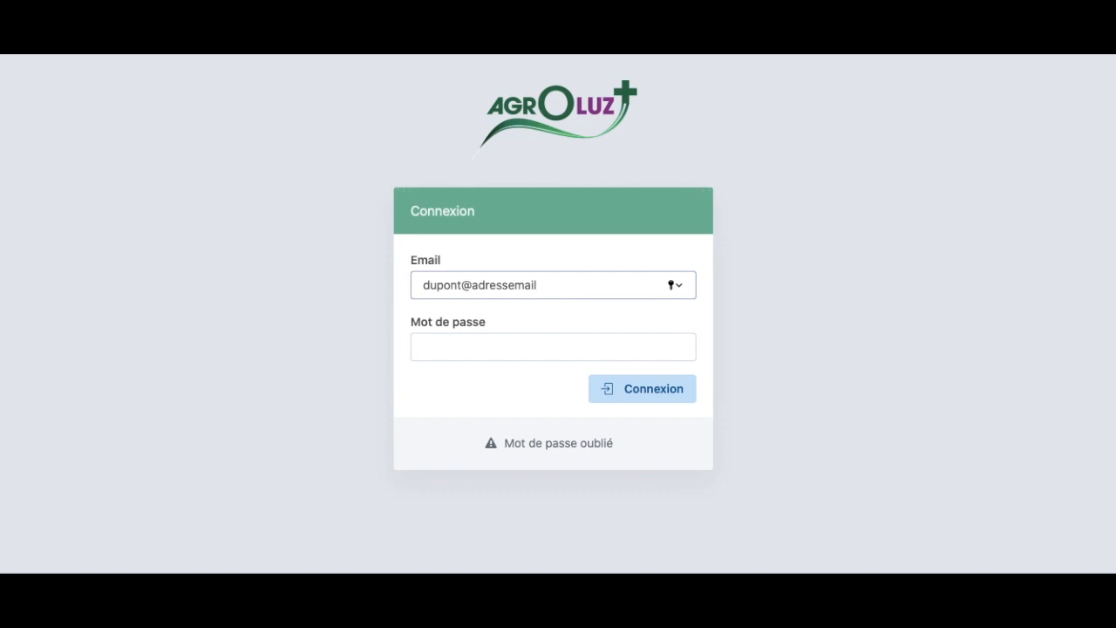
{"action": "key", "text": "Tab"}
{"action": "type", "text": "•••••••"}
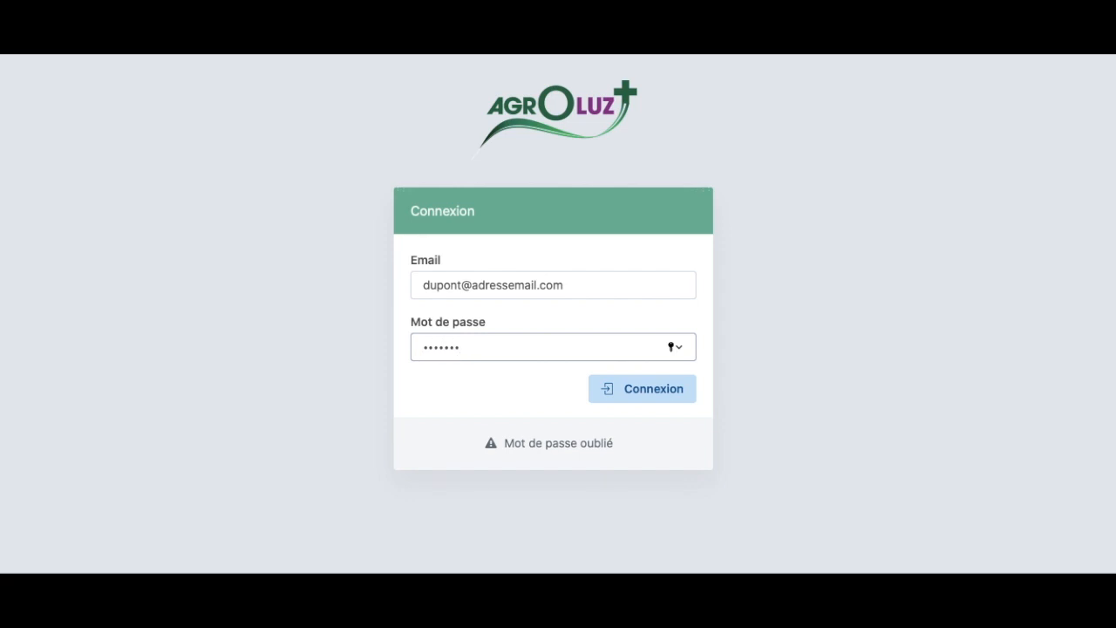
{"action": "left_click", "coordinate": [663, 394]}
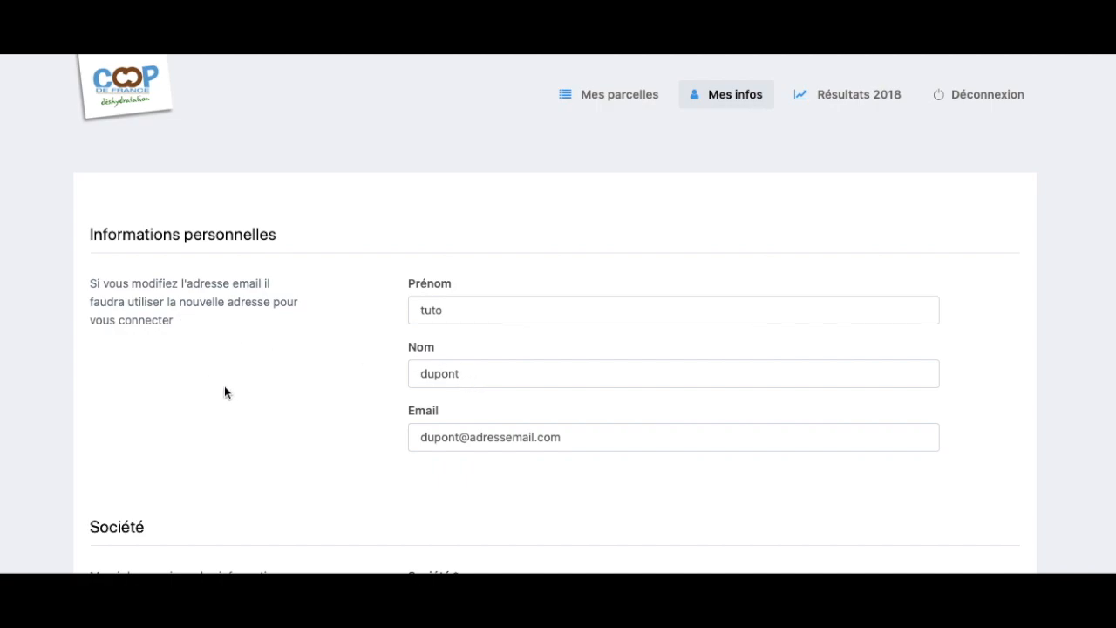
- Enter Société EURL and Code postal 51000 in the company details
{"action": "scroll", "coordinate": [599, 296], "scroll_direction": "down", "scroll_amount": 1}
{"action": "scroll", "coordinate": [595, 338], "scroll_direction": "down", "scroll_amount": 2}
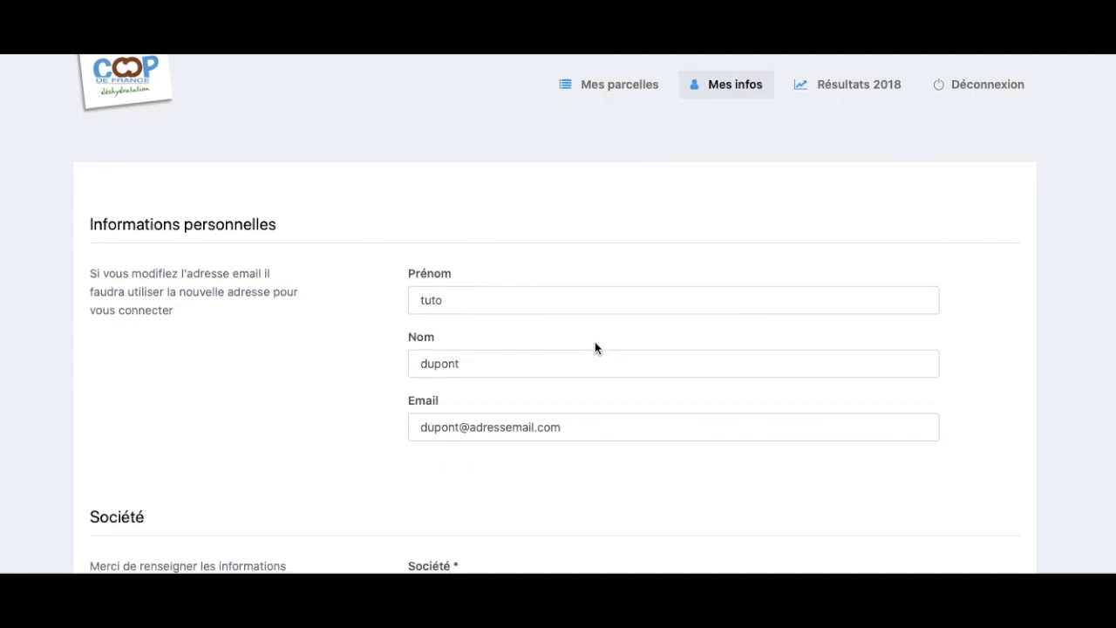
{"action": "scroll", "coordinate": [594, 343], "scroll_direction": "down", "scroll_amount": 1}
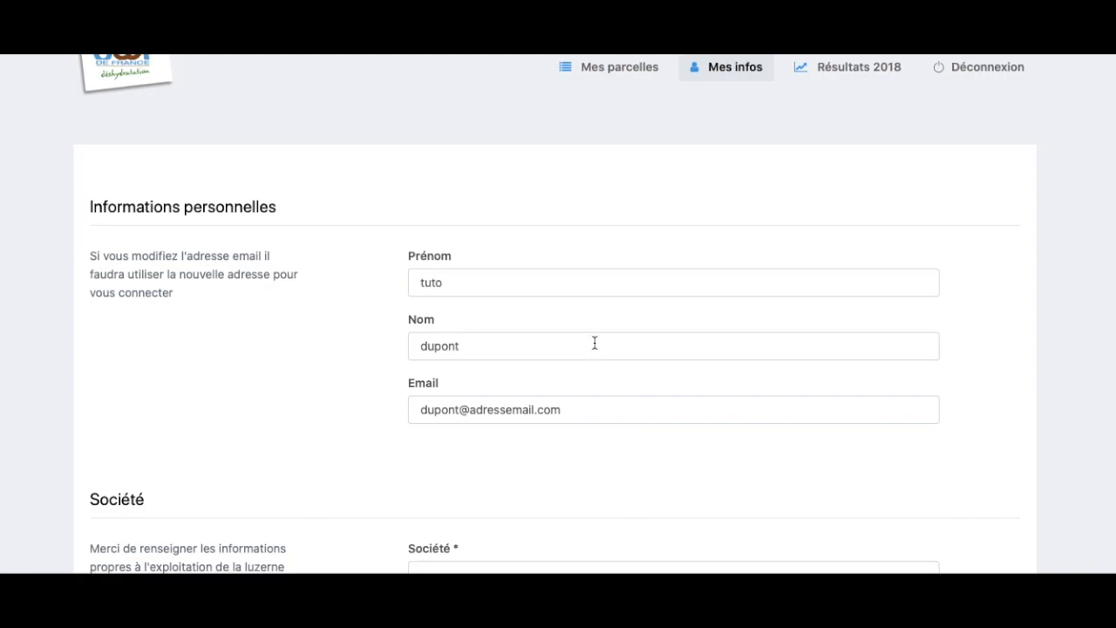
{"action": "scroll", "coordinate": [594, 342], "scroll_direction": "down", "scroll_amount": 3}
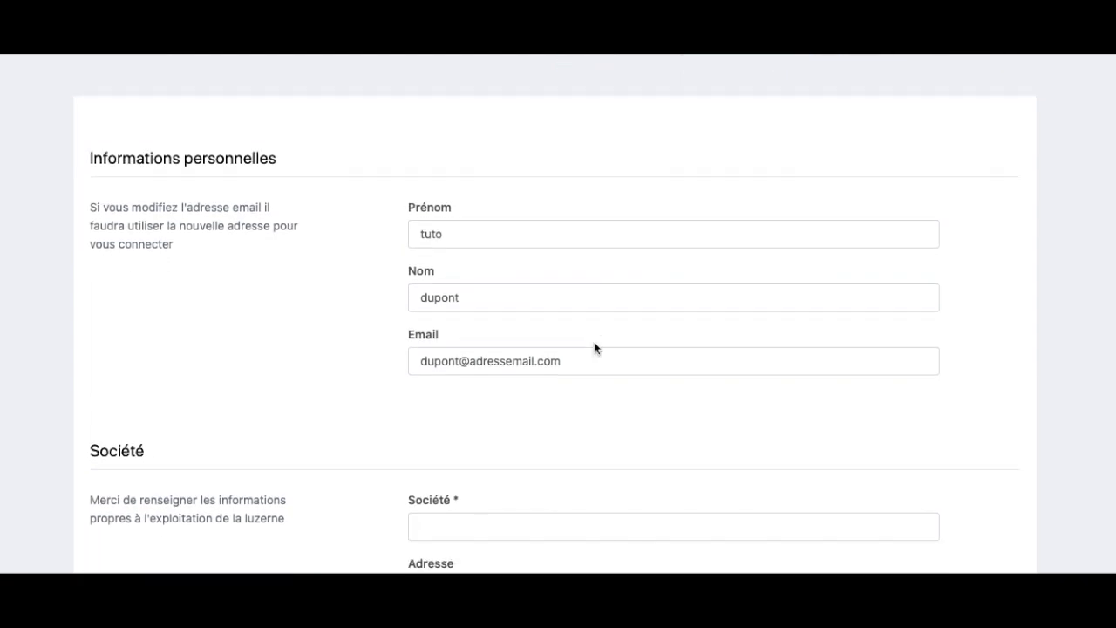
{"action": "scroll", "coordinate": [456, 465], "scroll_direction": "down", "scroll_amount": 3}
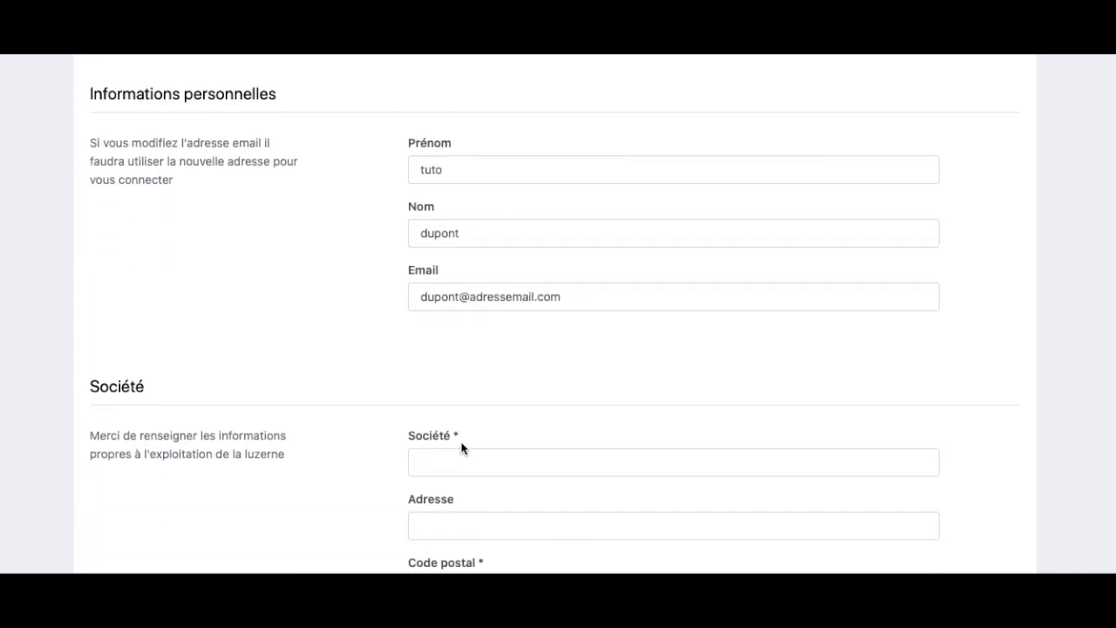
{"action": "left_click_drag", "start_coordinate": [458, 438], "coordinate": [411, 435]}
{"action": "scroll", "coordinate": [459, 463], "scroll_direction": "down", "scroll_amount": 5}
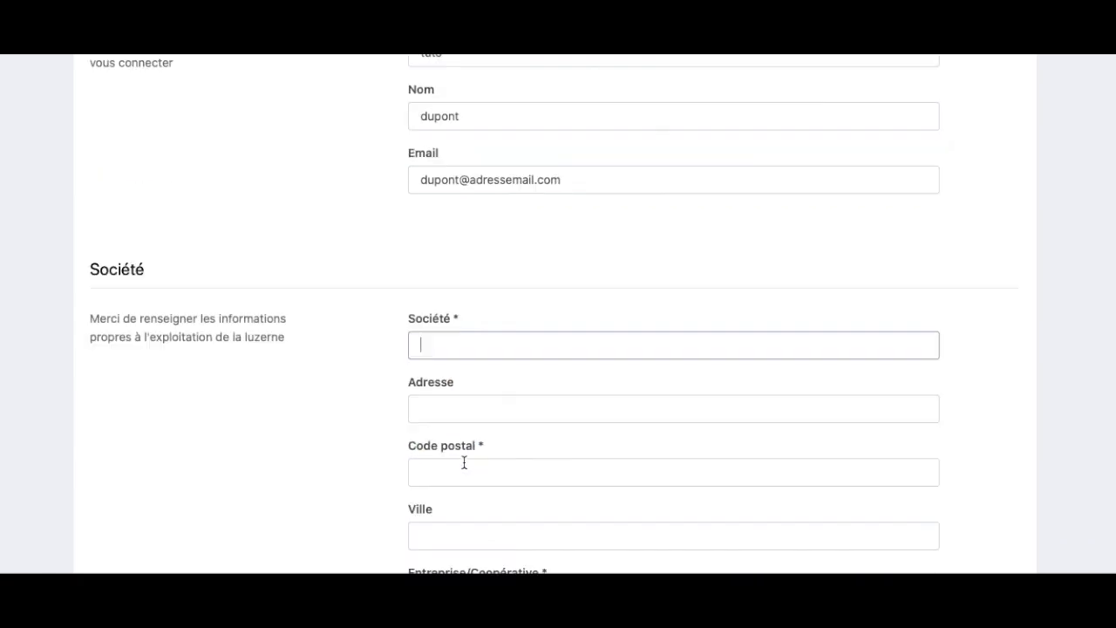
{"action": "type", "text": "EURL"}
{"action": "scroll", "coordinate": [547, 513], "scroll_direction": "down", "scroll_amount": 2}
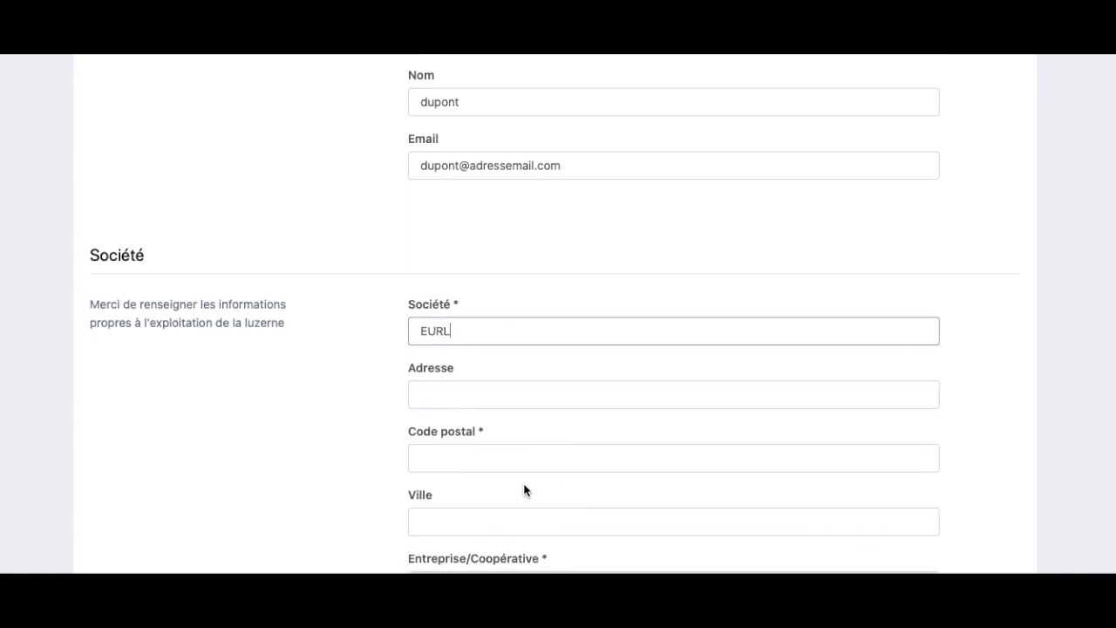
{"action": "left_click", "coordinate": [495, 458]}
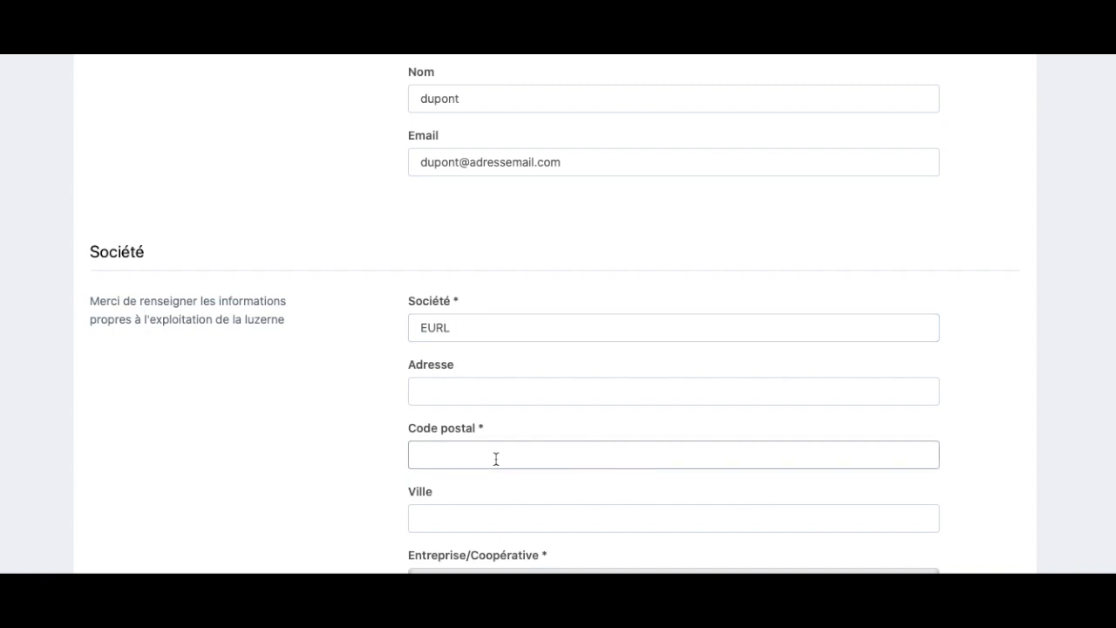
{"action": "type", "text": "51000"}
- Choose cooperative S.C.A. LUZEAL, keep factory Pauvres, and save the company details
{"action": "scroll", "coordinate": [503, 448], "scroll_direction": "down", "scroll_amount": 2}
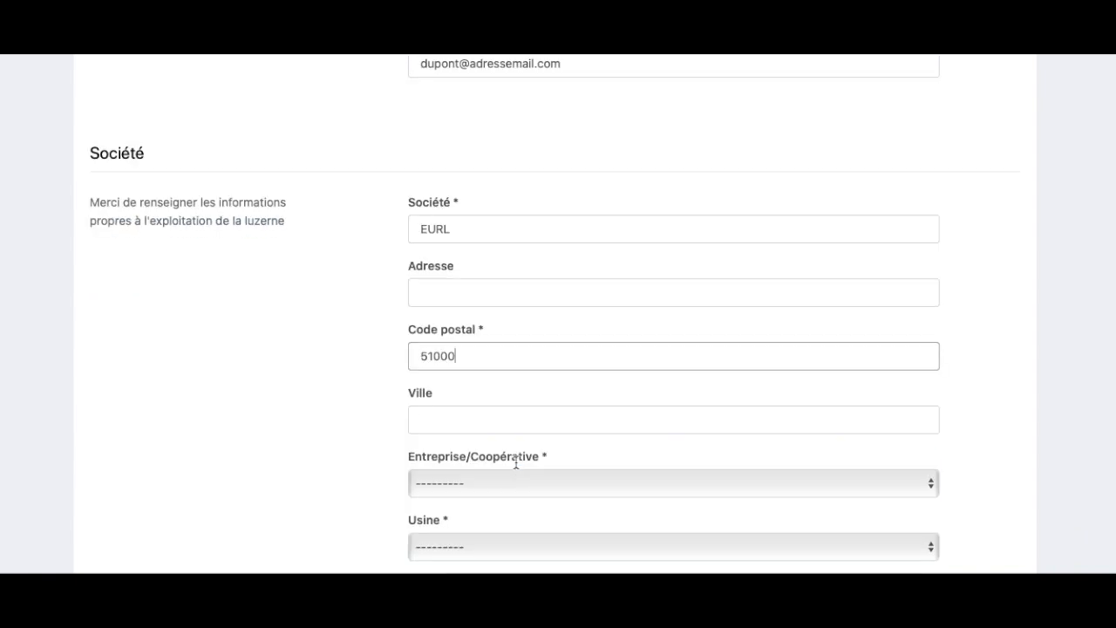
{"action": "left_click", "coordinate": [509, 477]}
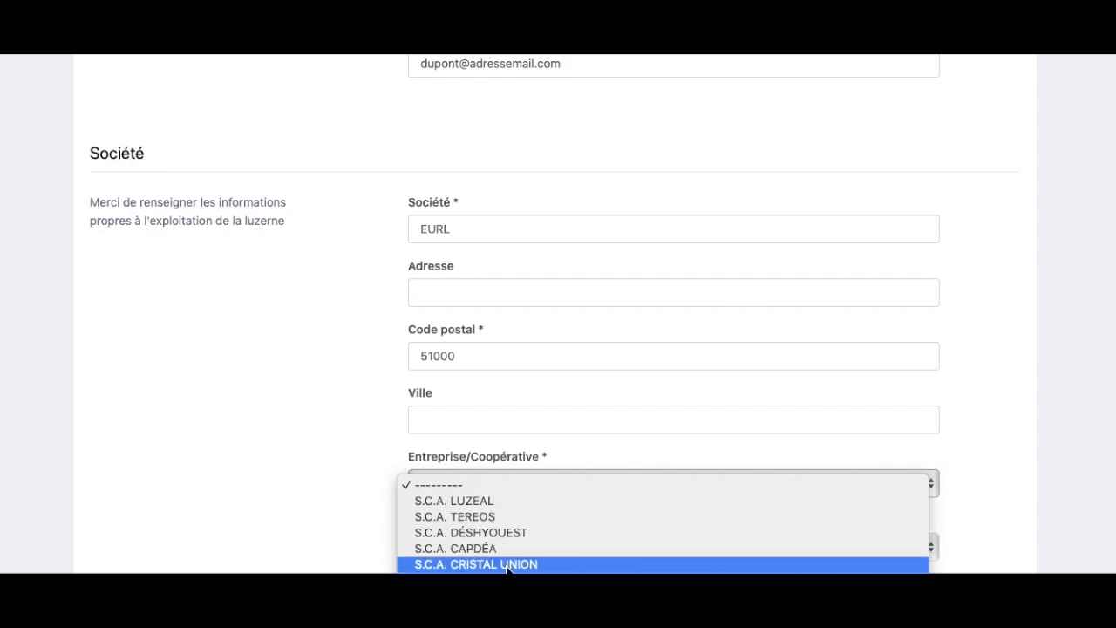
{"action": "scroll", "coordinate": [511, 515], "scroll_direction": "down", "scroll_amount": 2}
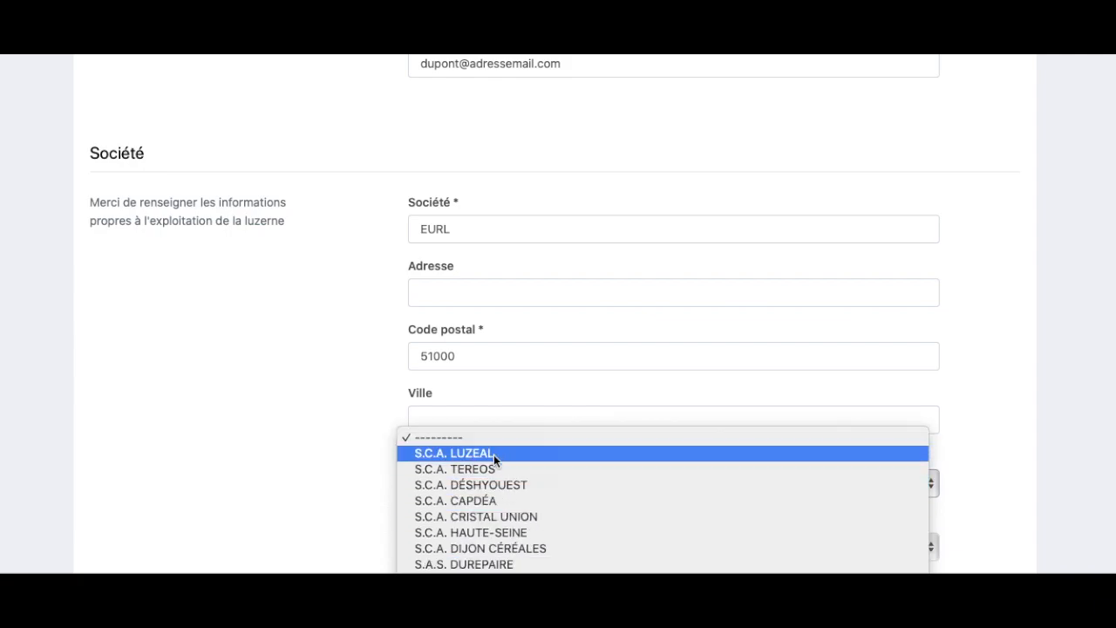
{"action": "left_click", "coordinate": [493, 454]}
{"action": "scroll", "coordinate": [373, 515], "scroll_direction": "down", "scroll_amount": 1}
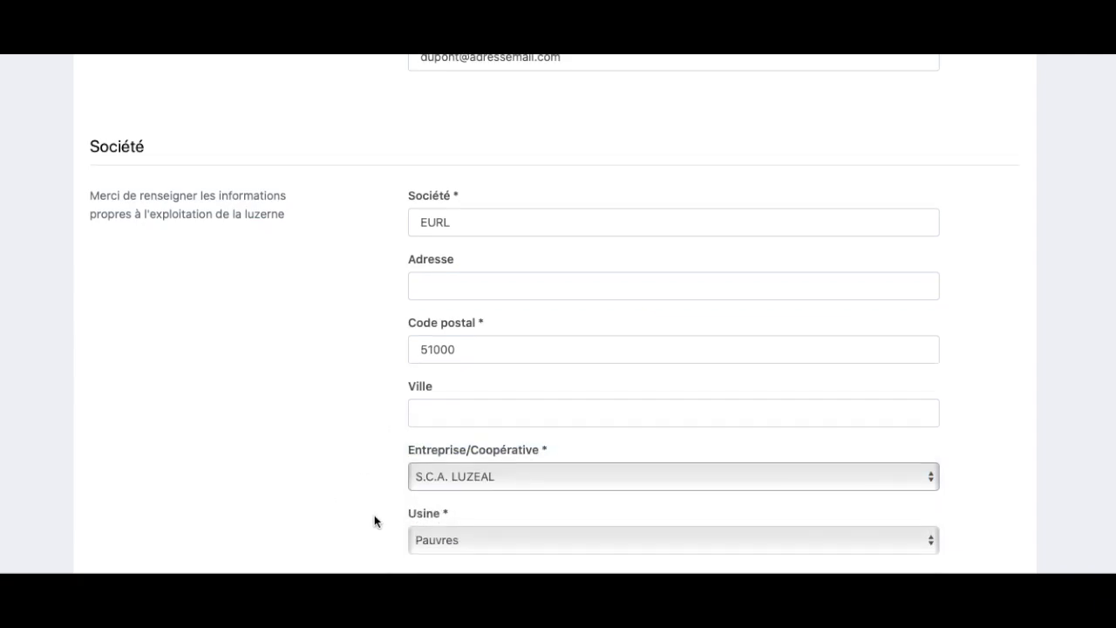
{"action": "left_click", "coordinate": [490, 546]}
{"action": "left_click", "coordinate": [492, 539]}
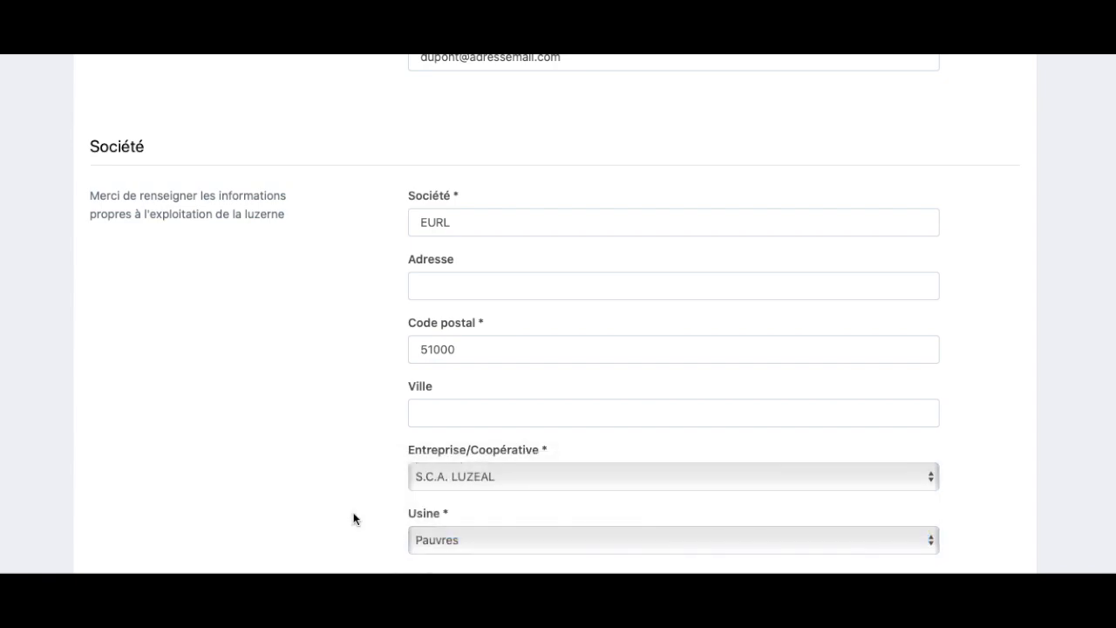
{"action": "scroll", "coordinate": [353, 519], "scroll_direction": "down", "scroll_amount": 3}
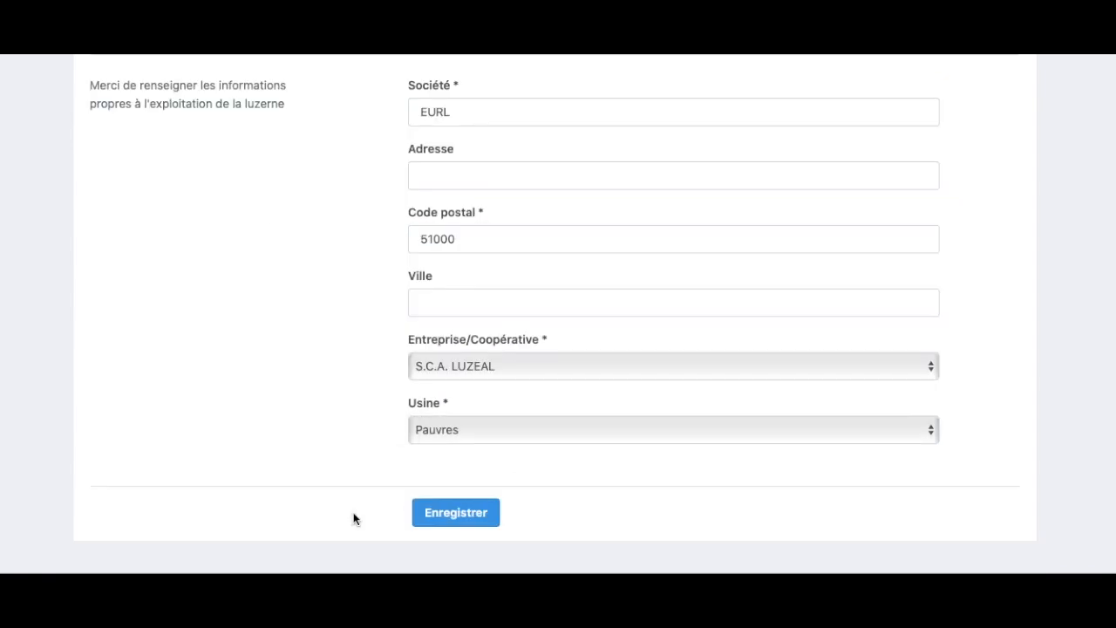
{"action": "left_click", "coordinate": [456, 514]}
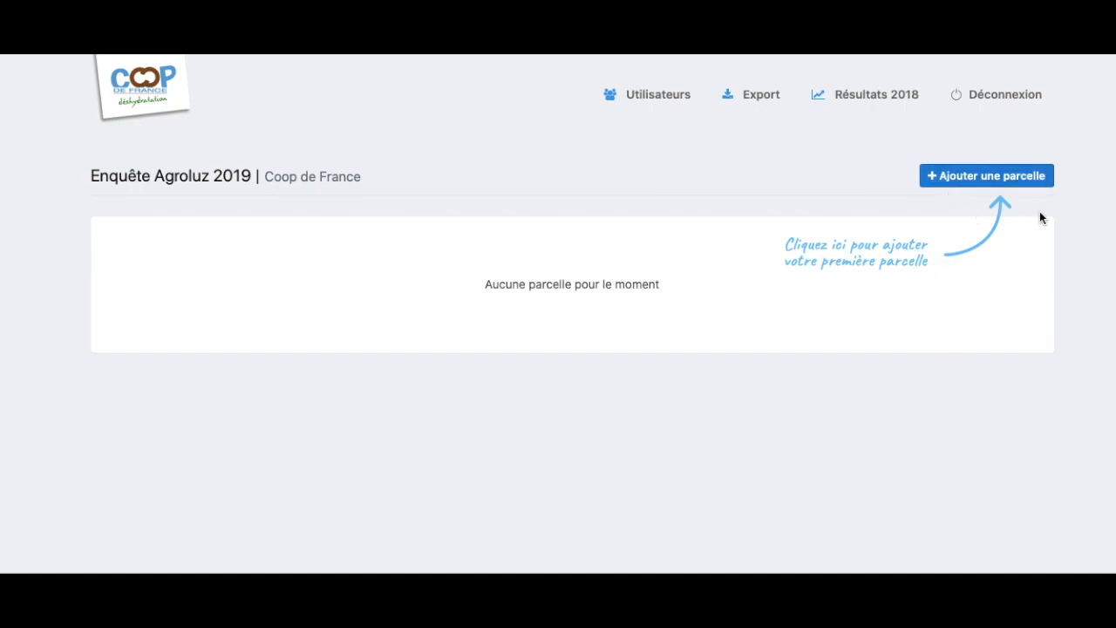
- Add a new parcel named 'Grande verrière' with an alfalfa area of 5,2 ha
{"action": "left_click", "coordinate": [982, 182]}
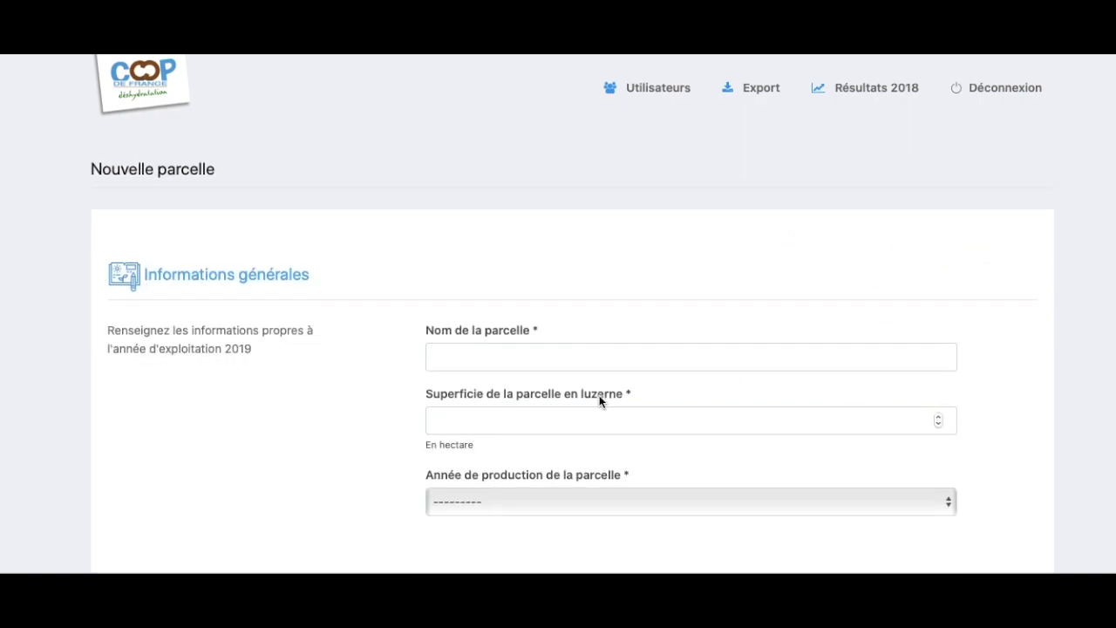
{"action": "scroll", "coordinate": [595, 392], "scroll_direction": "down", "scroll_amount": 1}
{"action": "left_click", "coordinate": [456, 304]}
{"action": "type", "text": "Gra"}
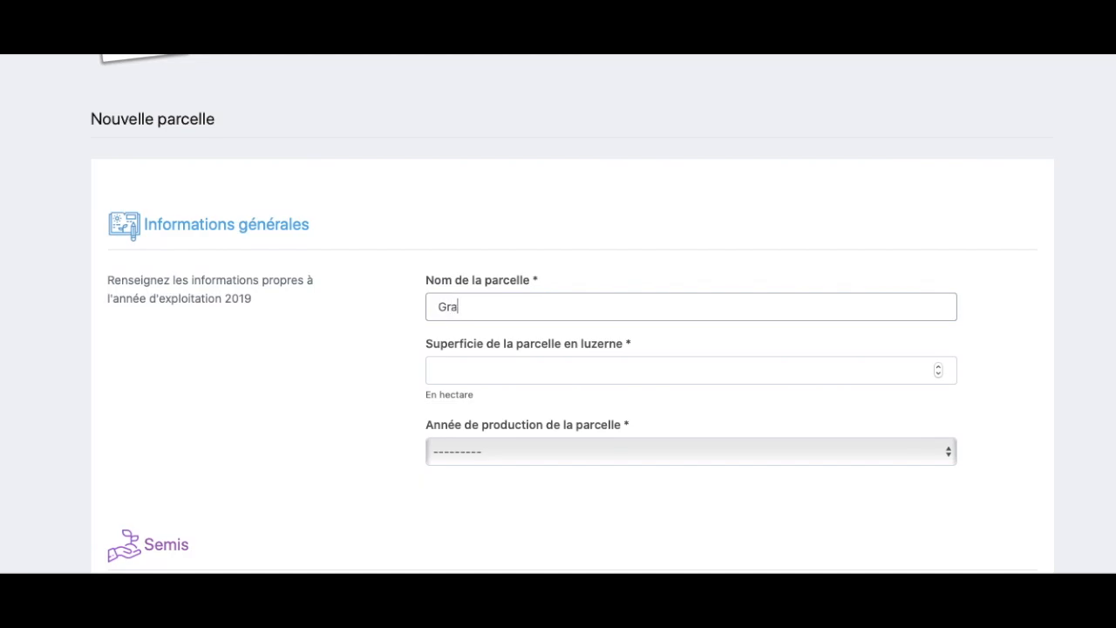
{"action": "type", "text": "nde verrière"}
{"action": "left_click", "coordinate": [555, 375]}
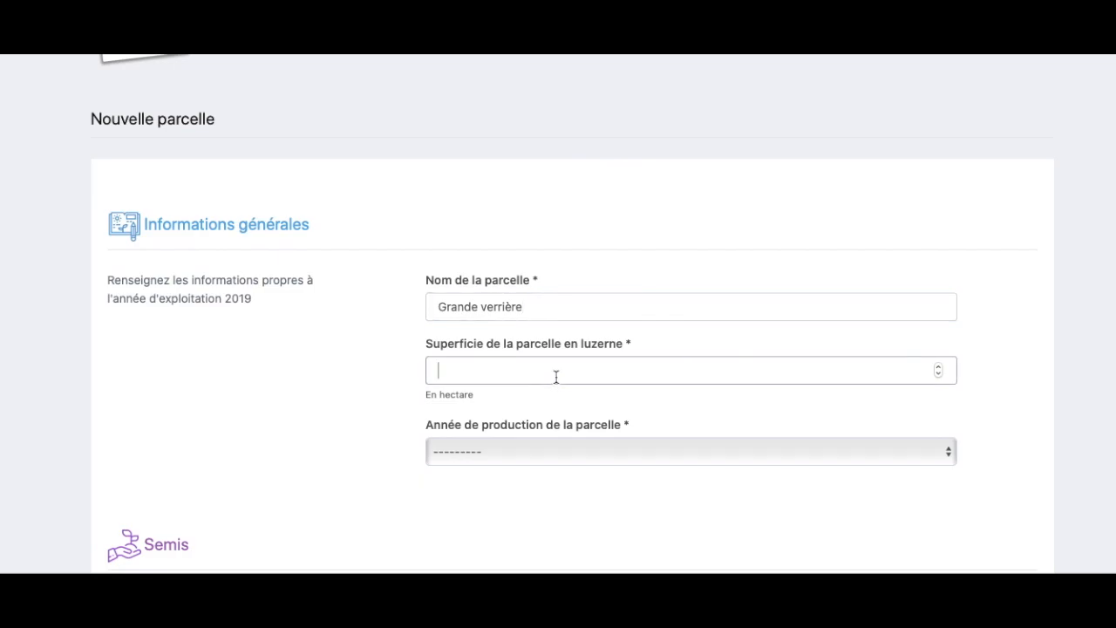
{"action": "type", "text": "5,2"}
- Set year 1ère année, previous crop Escourgeon/Orge d'hiver, and interval 7 et 8 années
{"action": "left_click", "coordinate": [645, 456]}
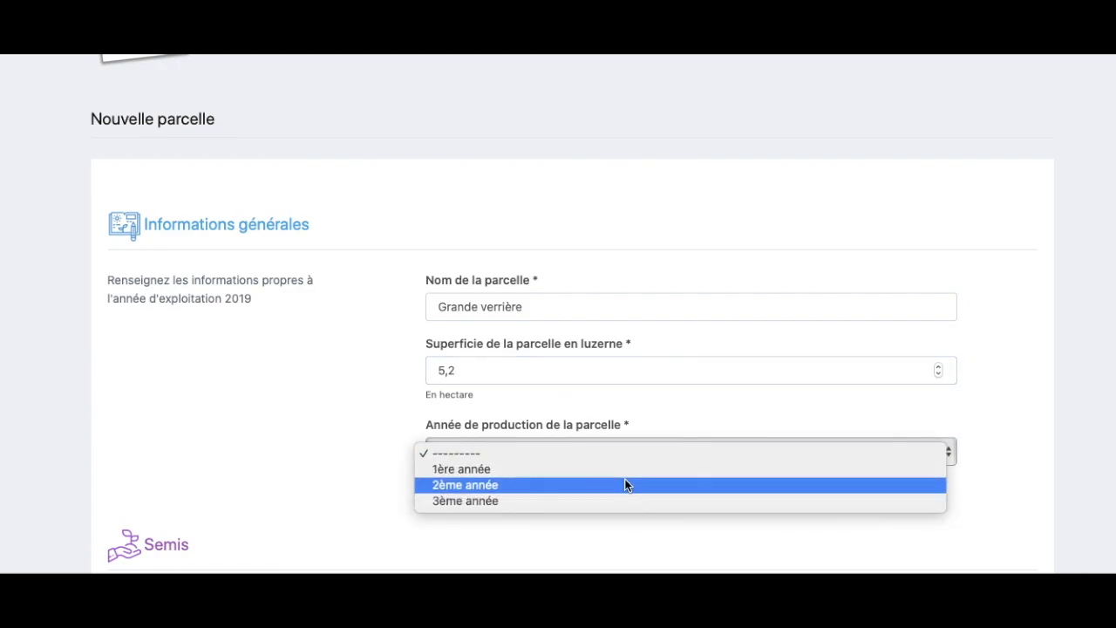
{"action": "left_click", "coordinate": [625, 469]}
{"action": "scroll", "coordinate": [613, 504], "scroll_direction": "down", "scroll_amount": 3}
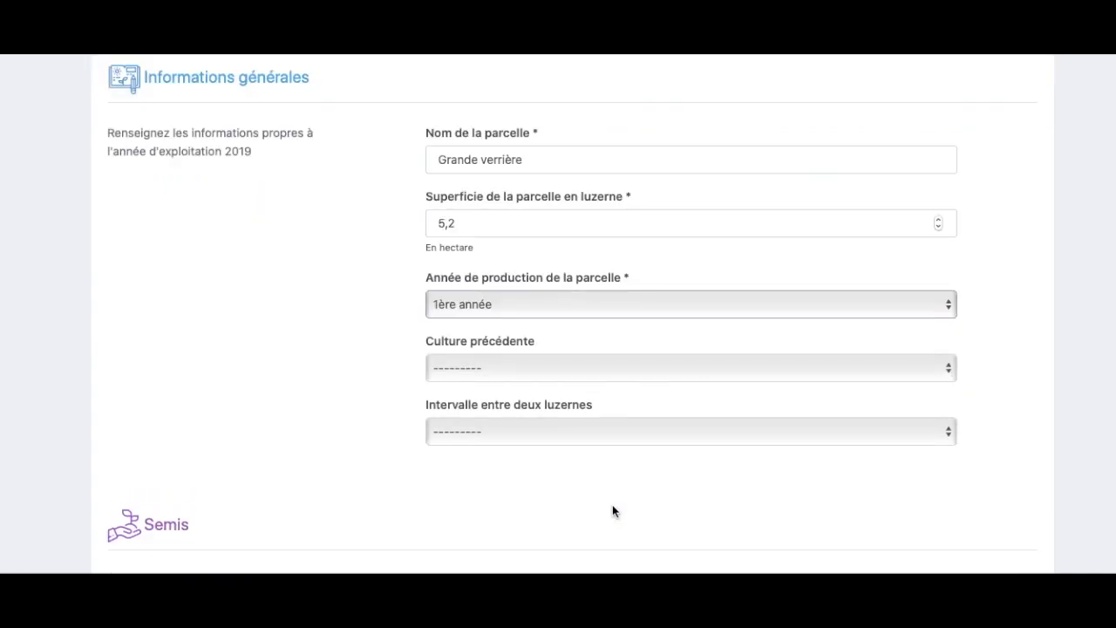
{"action": "left_click", "coordinate": [549, 374]}
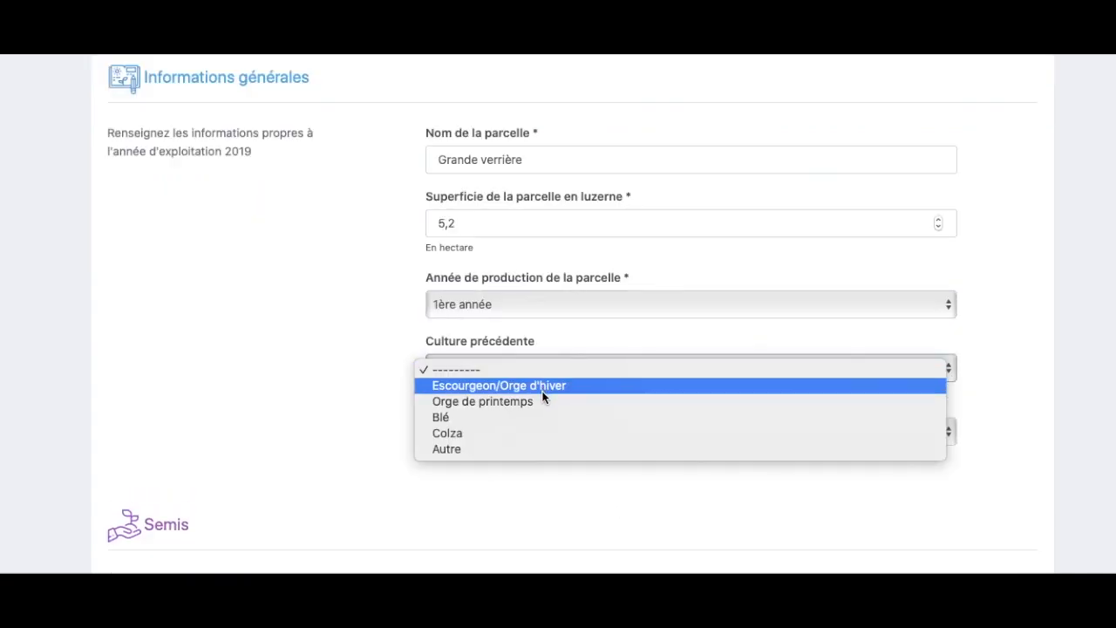
{"action": "left_click", "coordinate": [449, 388]}
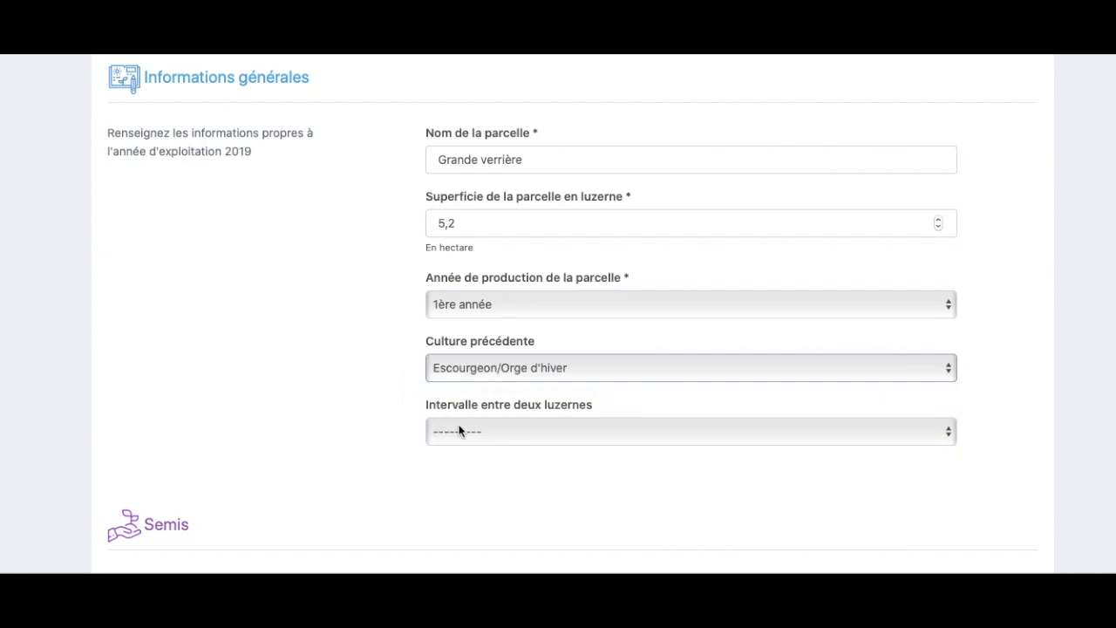
{"action": "left_click", "coordinate": [462, 439]}
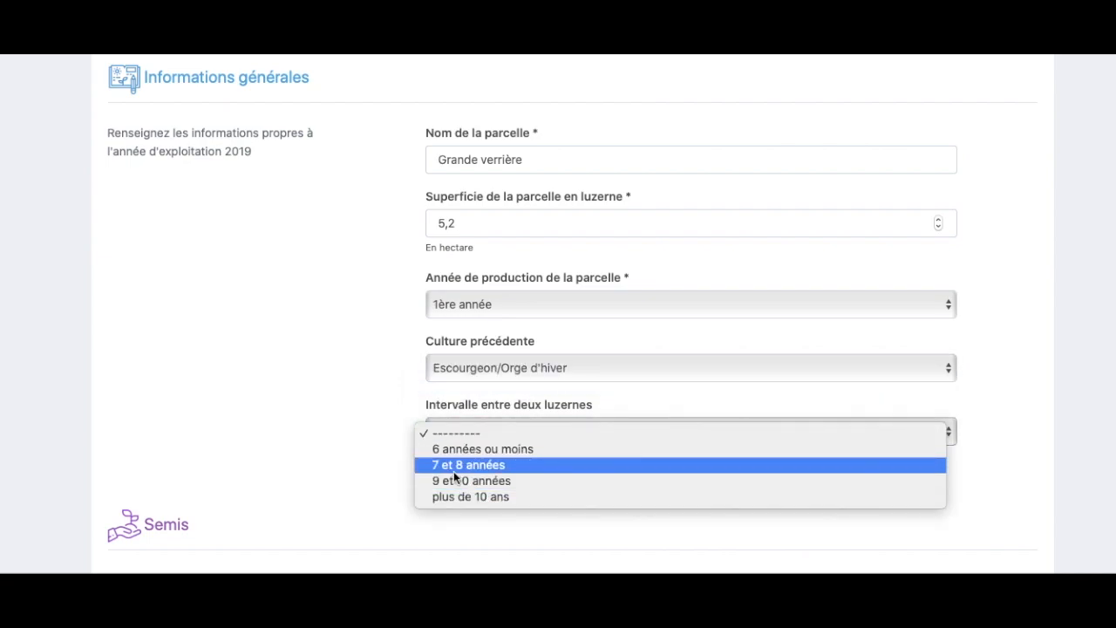
{"action": "left_click", "coordinate": [453, 472]}
{"action": "scroll", "coordinate": [439, 491], "scroll_direction": "down", "scroll_amount": 3}
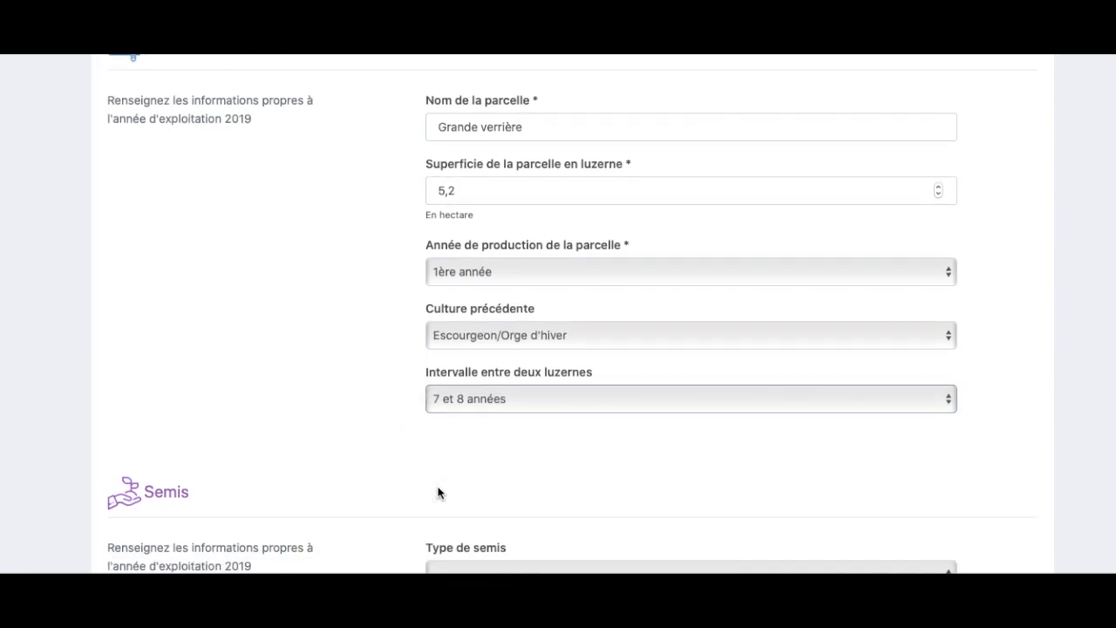
{"action": "scroll", "coordinate": [438, 491], "scroll_direction": "down", "scroll_amount": 2}
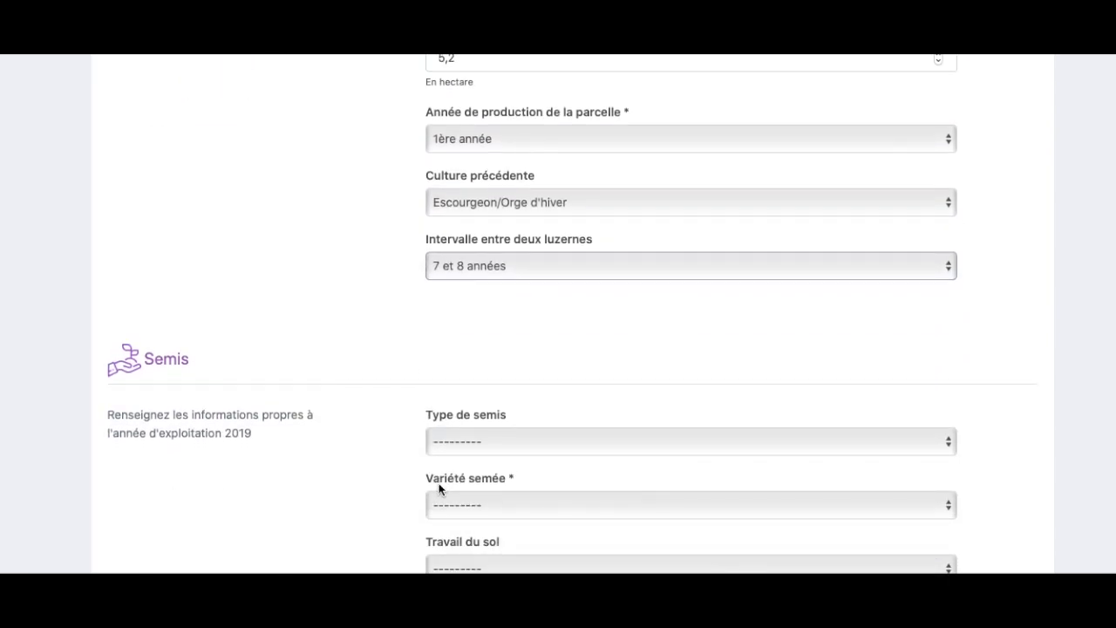
{"action": "scroll", "coordinate": [441, 479], "scroll_direction": "down", "scroll_amount": 1}
- Set sowing type Semis d'Eté, variety Artemis, soil work Labour, and production Conventionnel
{"action": "left_click", "coordinate": [455, 425]}
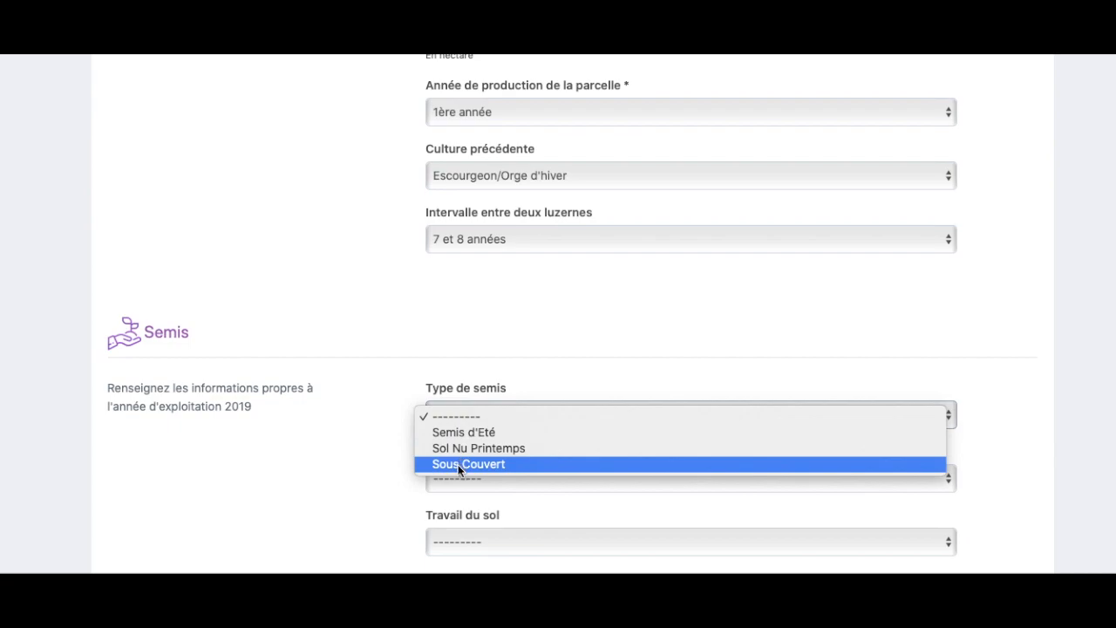
{"action": "left_click", "coordinate": [460, 432]}
{"action": "left_click", "coordinate": [468, 473]}
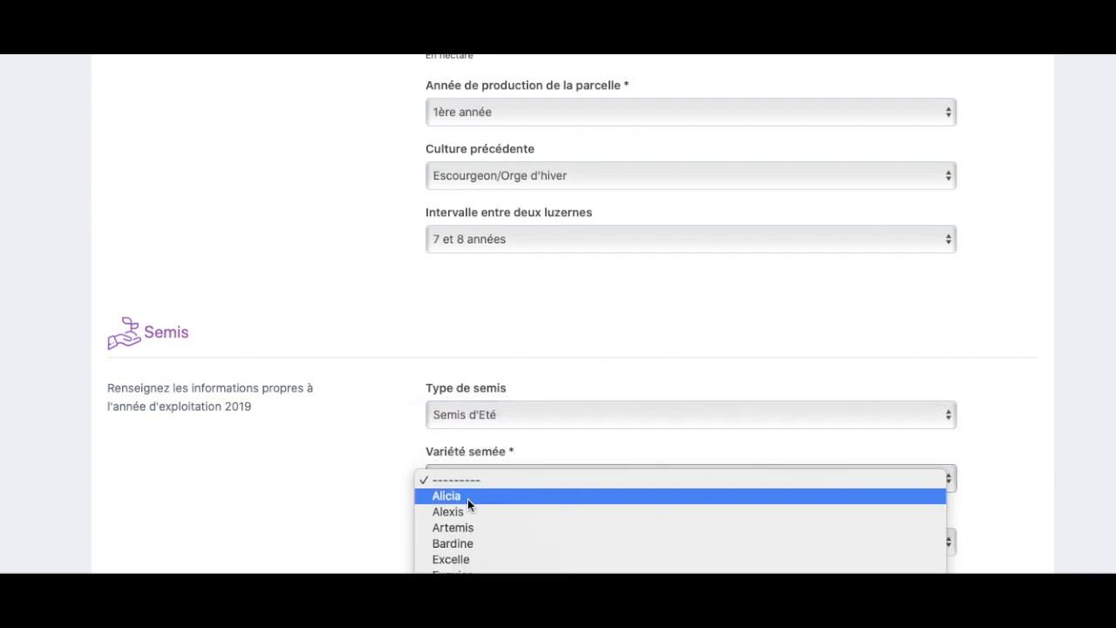
{"action": "scroll", "coordinate": [466, 517], "scroll_direction": "down", "scroll_amount": 1}
{"action": "left_click", "coordinate": [466, 482]}
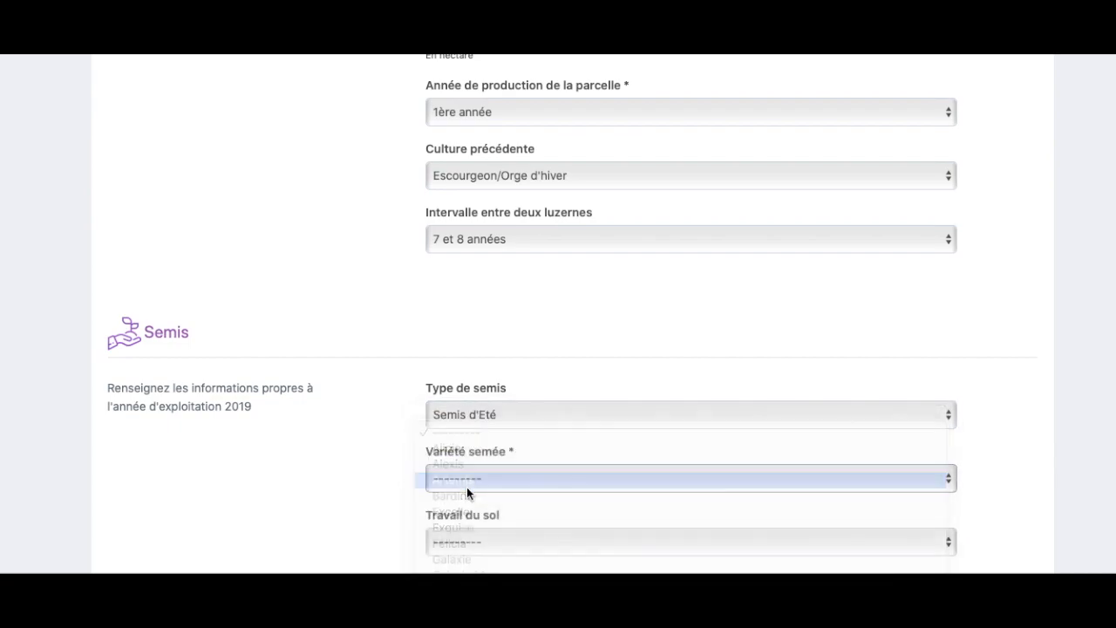
{"action": "scroll", "coordinate": [393, 521], "scroll_direction": "down", "scroll_amount": 3}
{"action": "left_click", "coordinate": [524, 406]}
{"action": "left_click", "coordinate": [513, 423]}
{"action": "left_click", "coordinate": [503, 468]}
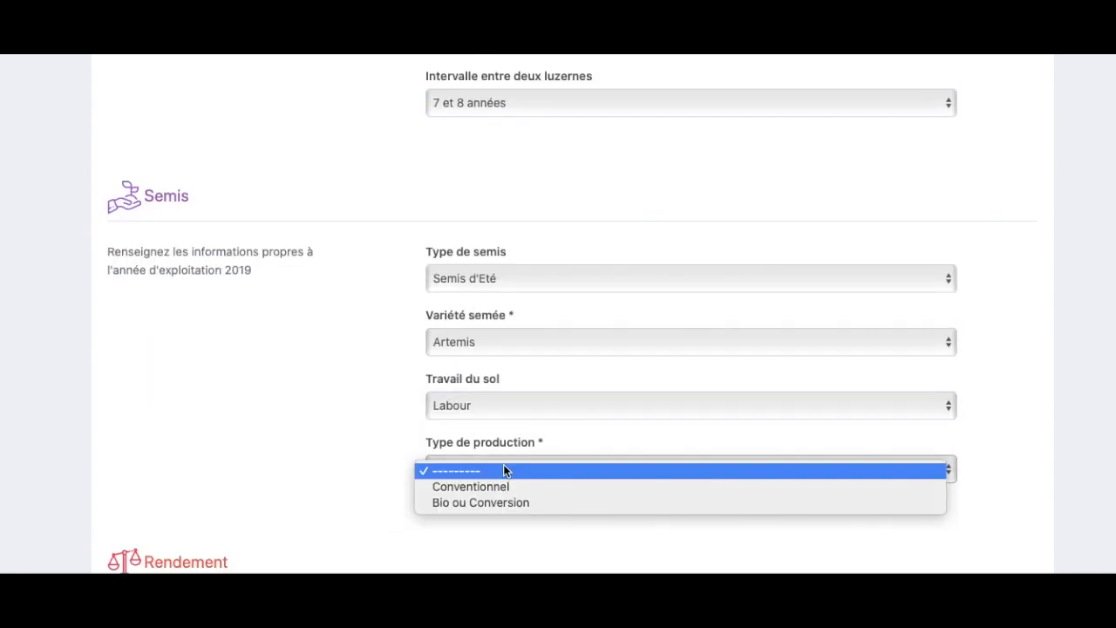
{"action": "left_click", "coordinate": [502, 491]}
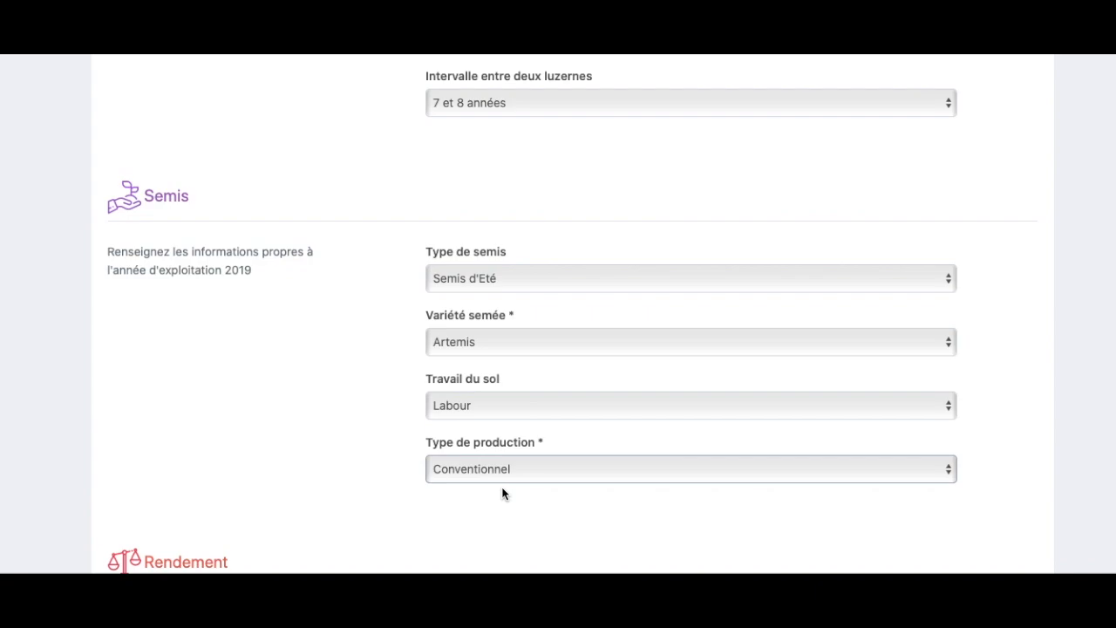
{"action": "scroll", "coordinate": [502, 493], "scroll_direction": "down", "scroll_amount": 5}
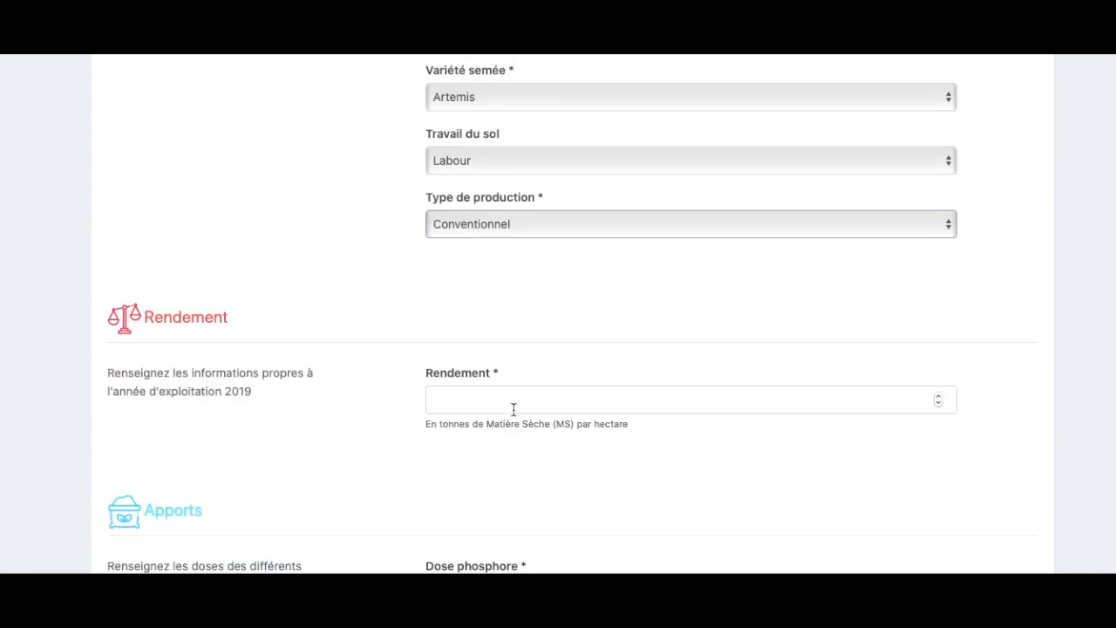
- Raise the Rendement value to 7, then bring it back to 0
{"action": "left_click", "coordinate": [939, 397]}
{"action": "left_click", "coordinate": [939, 397]}
{"action": "left_click", "coordinate": [939, 397]}
{"action": "left_click", "coordinate": [938, 397]}
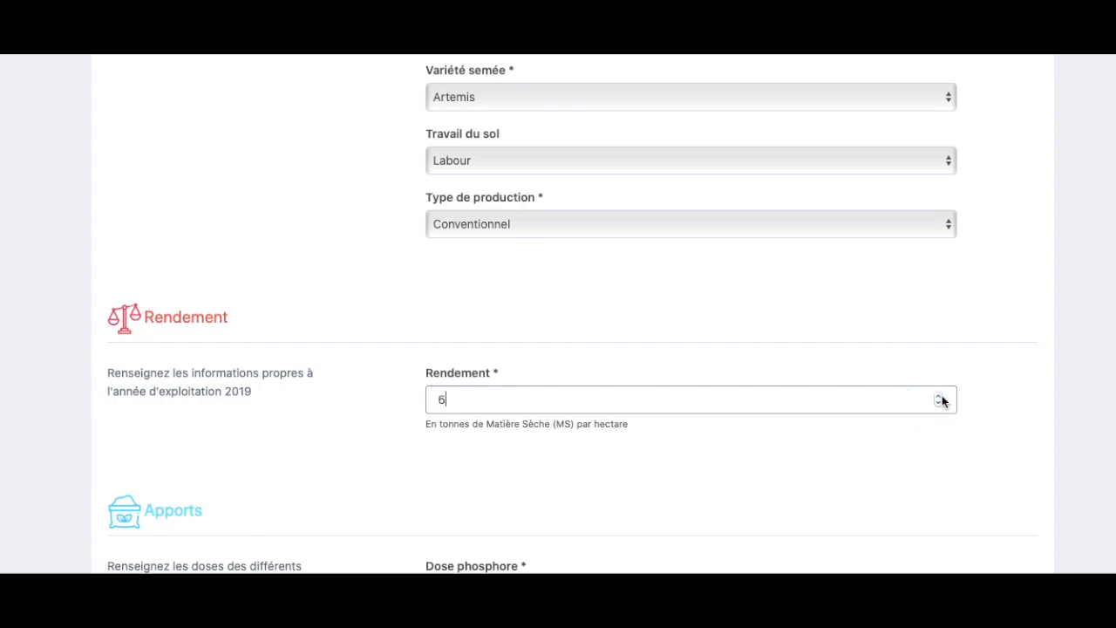
{"action": "left_click", "coordinate": [940, 399]}
{"action": "left_click", "coordinate": [938, 404]}
{"action": "left_click", "coordinate": [938, 404]}
{"action": "scroll", "coordinate": [846, 502], "scroll_direction": "down", "scroll_amount": 1}
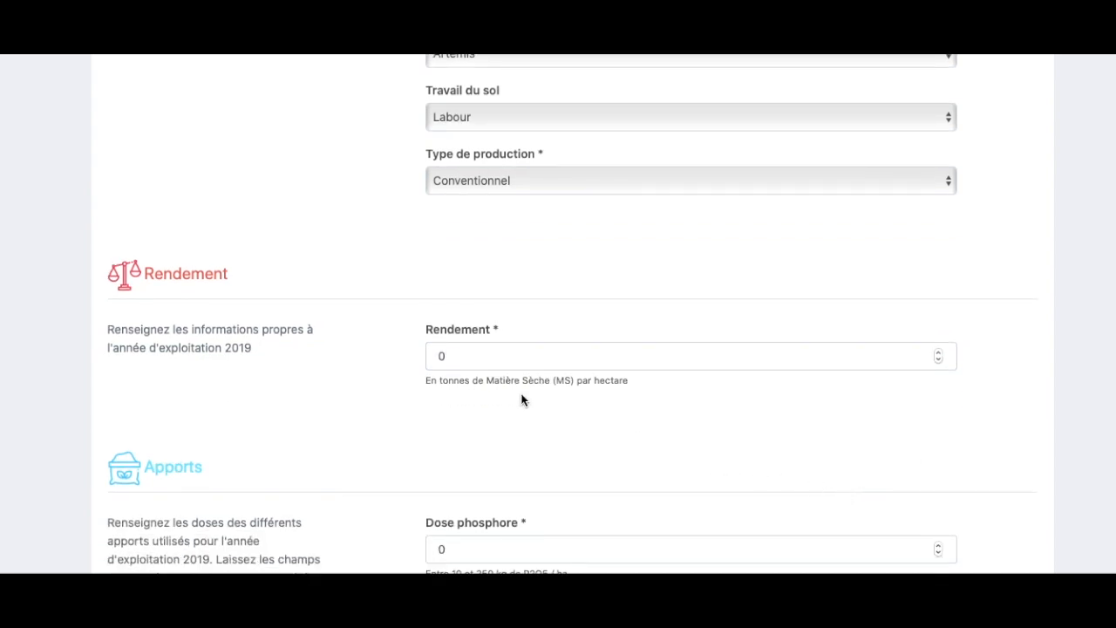
{"action": "scroll", "coordinate": [593, 455], "scroll_direction": "down", "scroll_amount": 3}
{"action": "scroll", "coordinate": [558, 452], "scroll_direction": "down", "scroll_amount": 2}
{"action": "scroll", "coordinate": [517, 447], "scroll_direction": "down", "scroll_amount": 4}
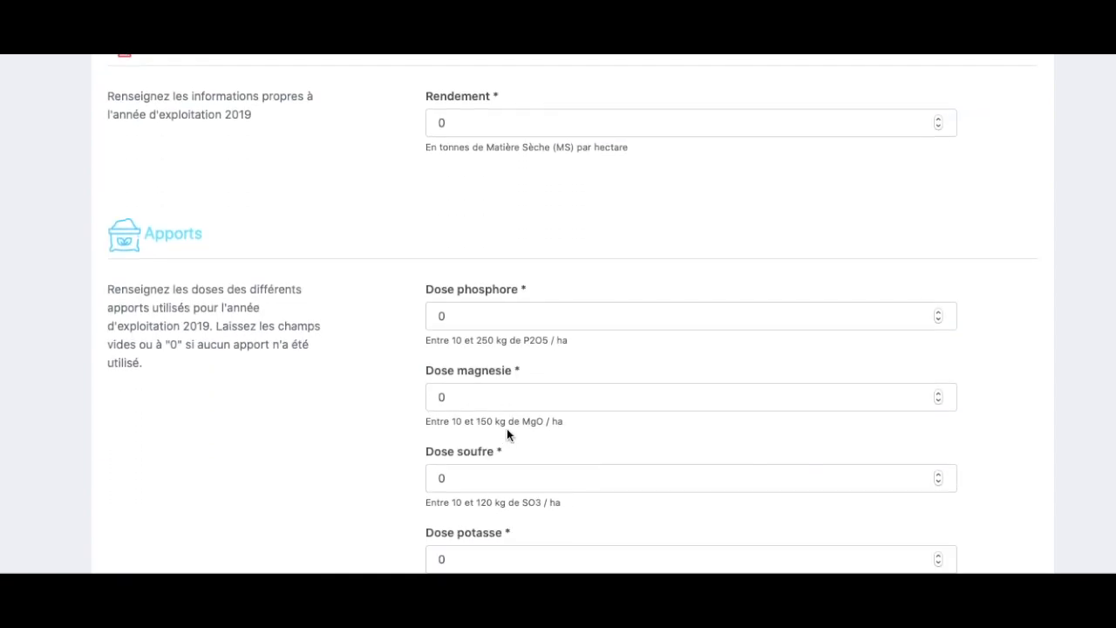
{"action": "left_click_drag", "start_coordinate": [427, 284], "coordinate": [572, 284]}
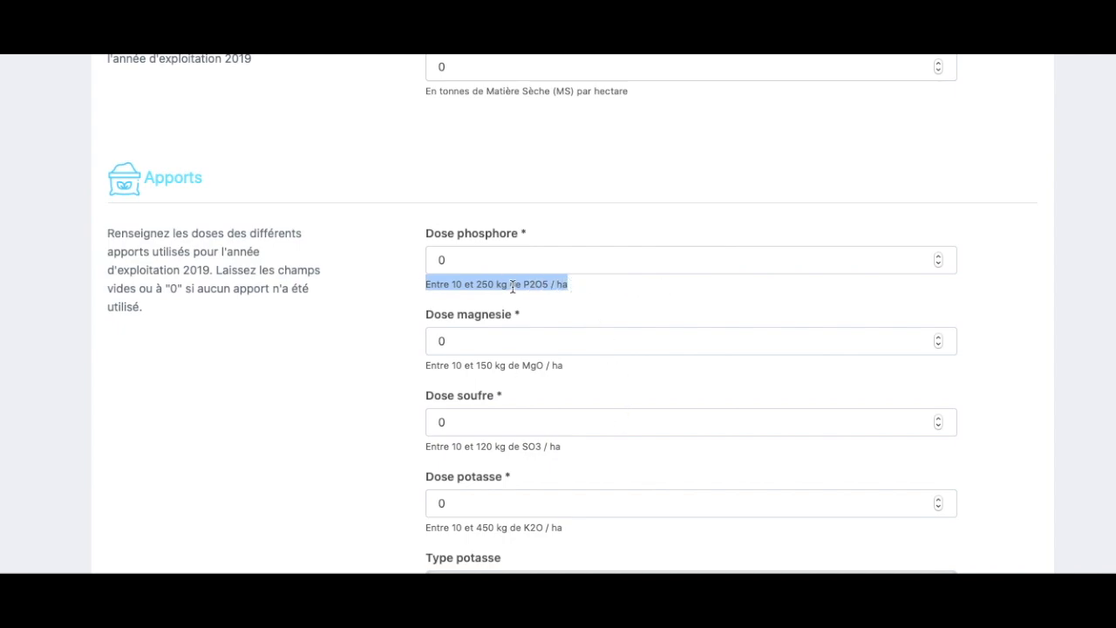
{"action": "left_click", "coordinate": [606, 304]}
{"action": "scroll", "coordinate": [608, 310], "scroll_direction": "down", "scroll_amount": 1}
{"action": "scroll", "coordinate": [608, 308], "scroll_direction": "down", "scroll_amount": 2}
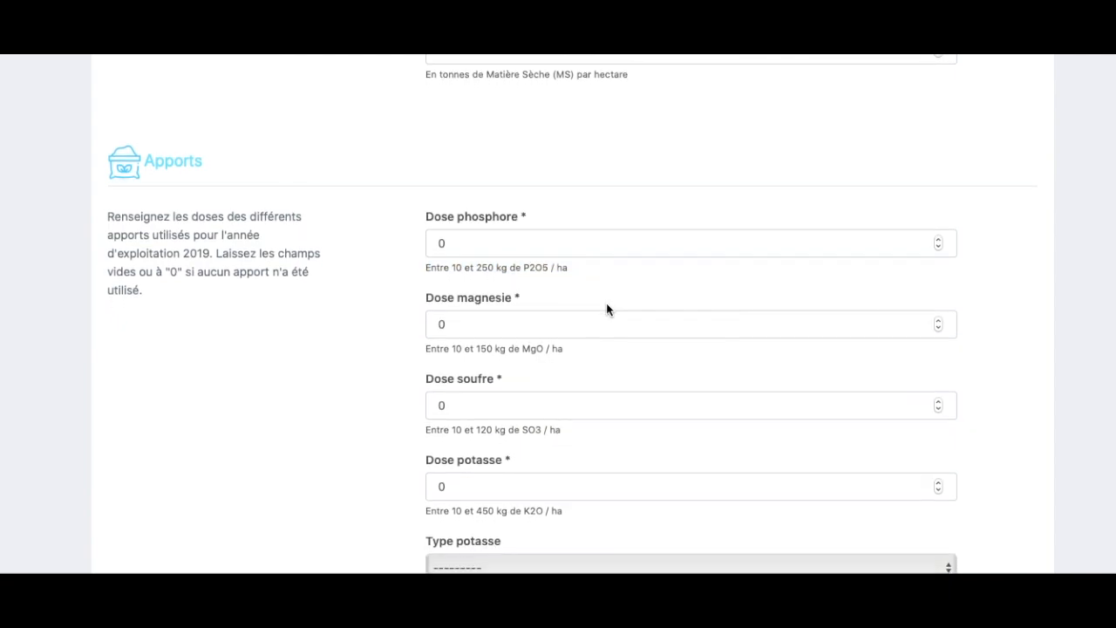
{"action": "scroll", "coordinate": [470, 363], "scroll_direction": "down", "scroll_amount": 5}
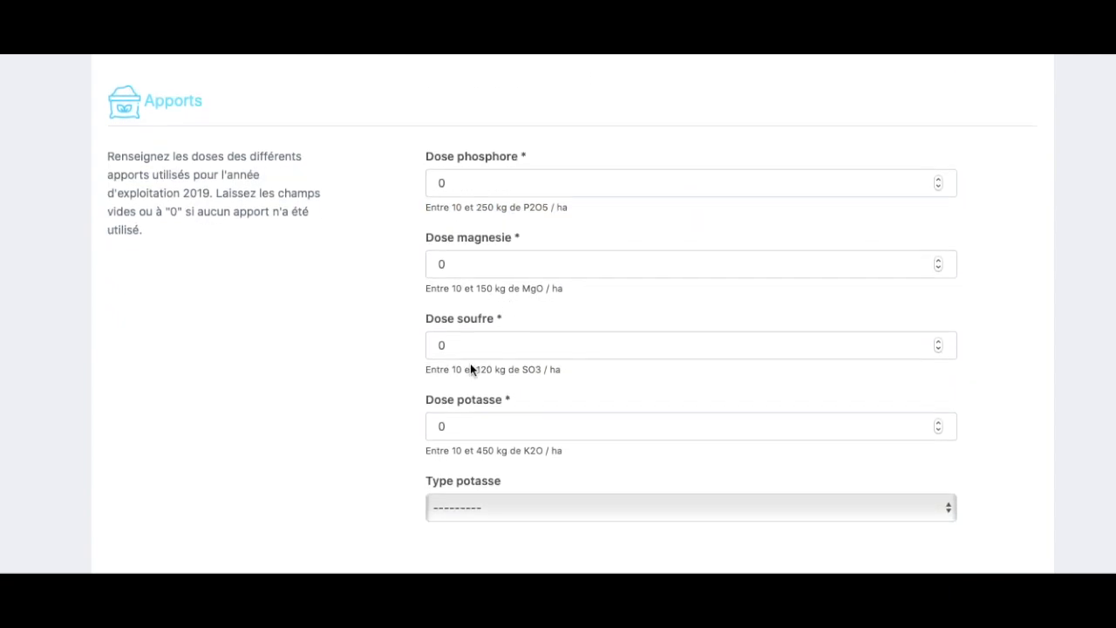
{"action": "left_click", "coordinate": [475, 397]}
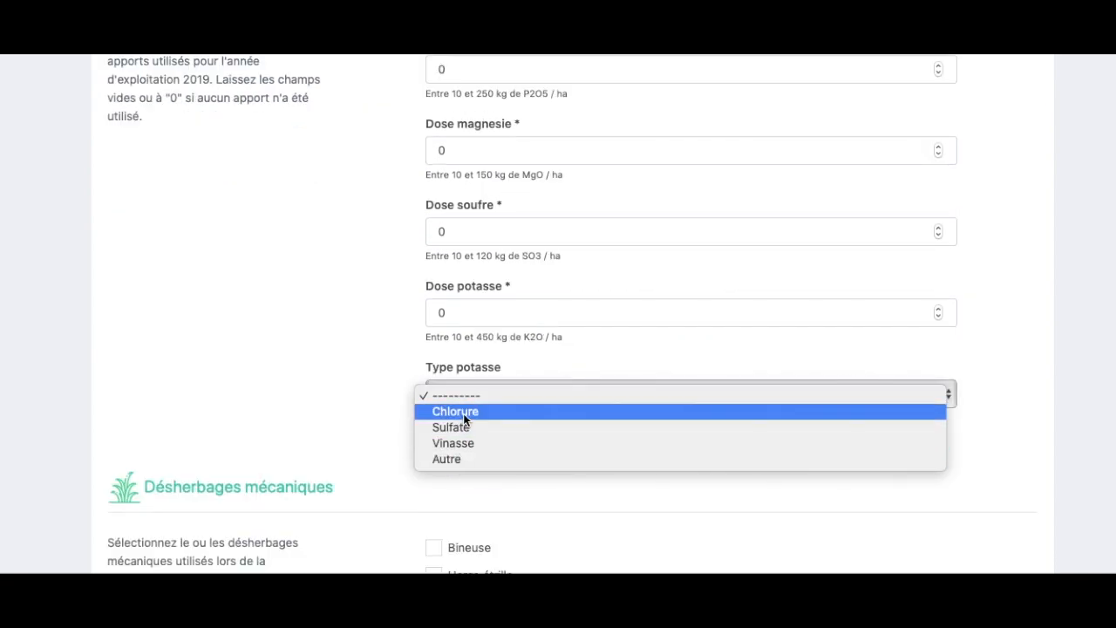
{"action": "left_click", "coordinate": [319, 381]}
{"action": "scroll", "coordinate": [483, 375], "scroll_direction": "up", "scroll_amount": 1}
{"action": "left_click", "coordinate": [473, 321]}
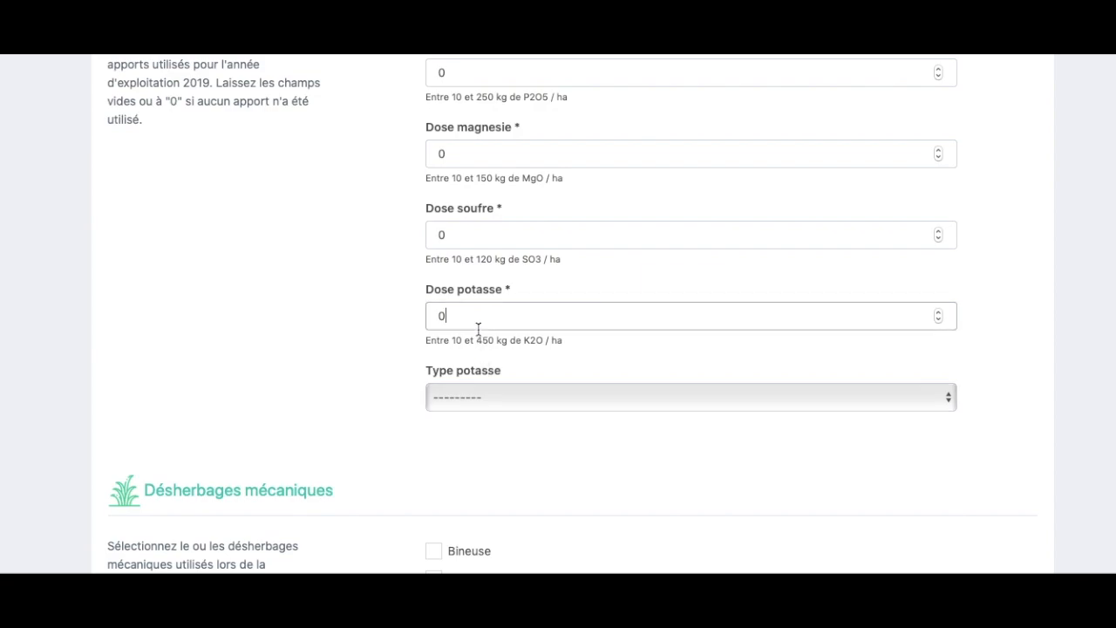
{"action": "double_click", "coordinate": [440, 312]}
{"action": "left_click", "coordinate": [363, 413]}
{"action": "scroll", "coordinate": [367, 430], "scroll_direction": "down", "scroll_amount": 3}
{"action": "scroll", "coordinate": [372, 436], "scroll_direction": "down", "scroll_amount": 3}
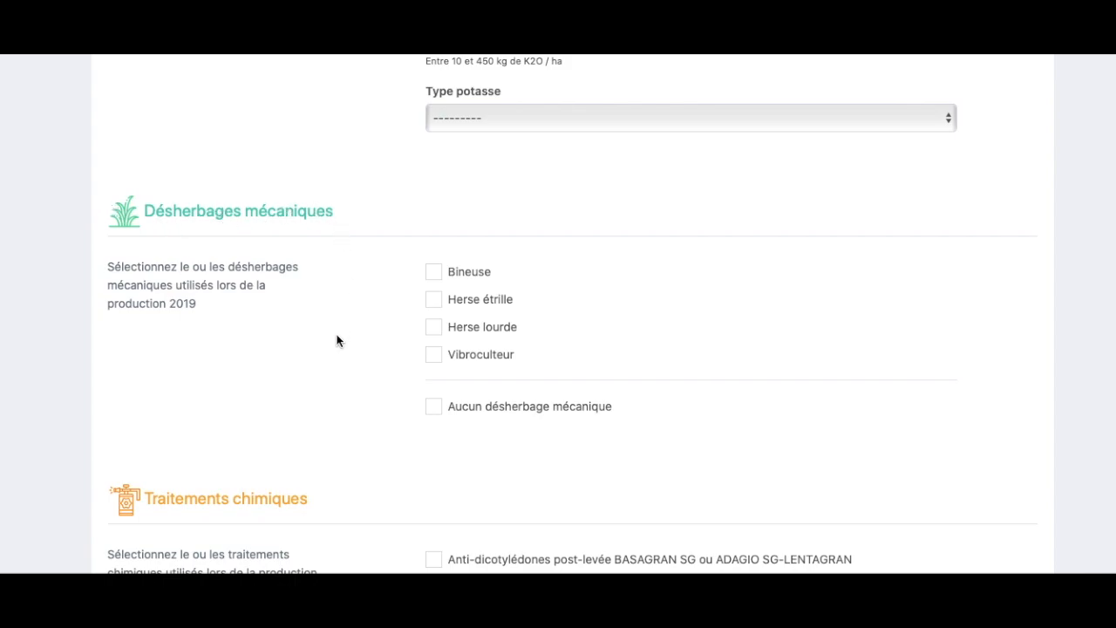
- Tick Bineuse and Herse lourde as mechanical weeding methods
{"action": "scroll", "coordinate": [324, 374], "scroll_direction": "down", "scroll_amount": 1}
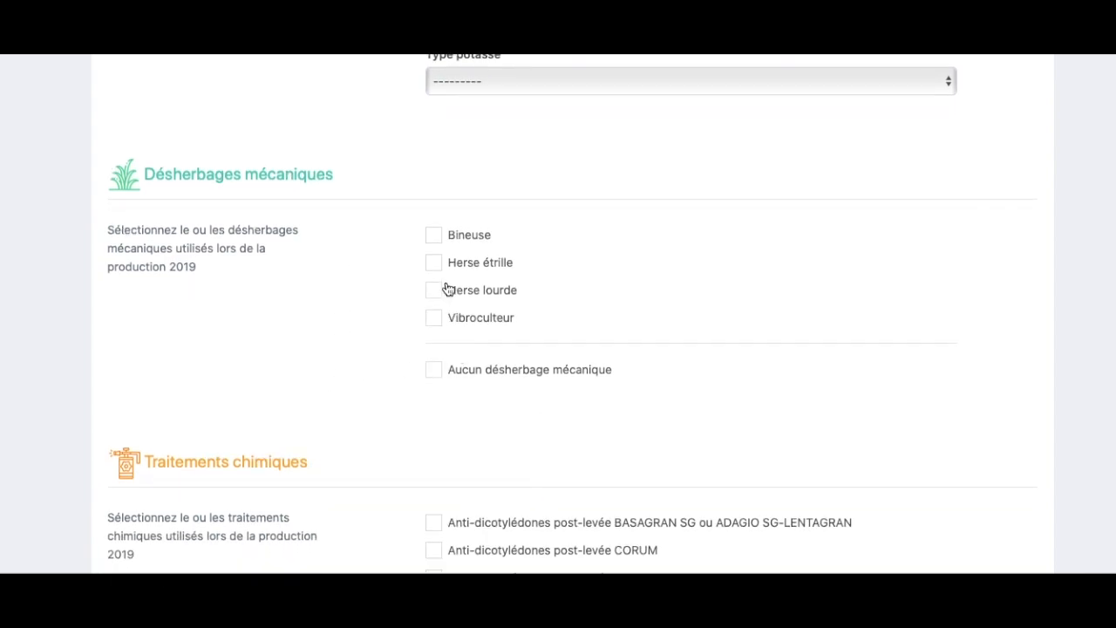
{"action": "left_click", "coordinate": [434, 237]}
{"action": "left_click", "coordinate": [436, 295]}
- Tick CORUM-LENTAGRAN and Insecticide en exploitation as chemical treatments
{"action": "scroll", "coordinate": [635, 364], "scroll_direction": "down", "scroll_amount": 4}
{"action": "scroll", "coordinate": [587, 362], "scroll_direction": "down", "scroll_amount": 2}
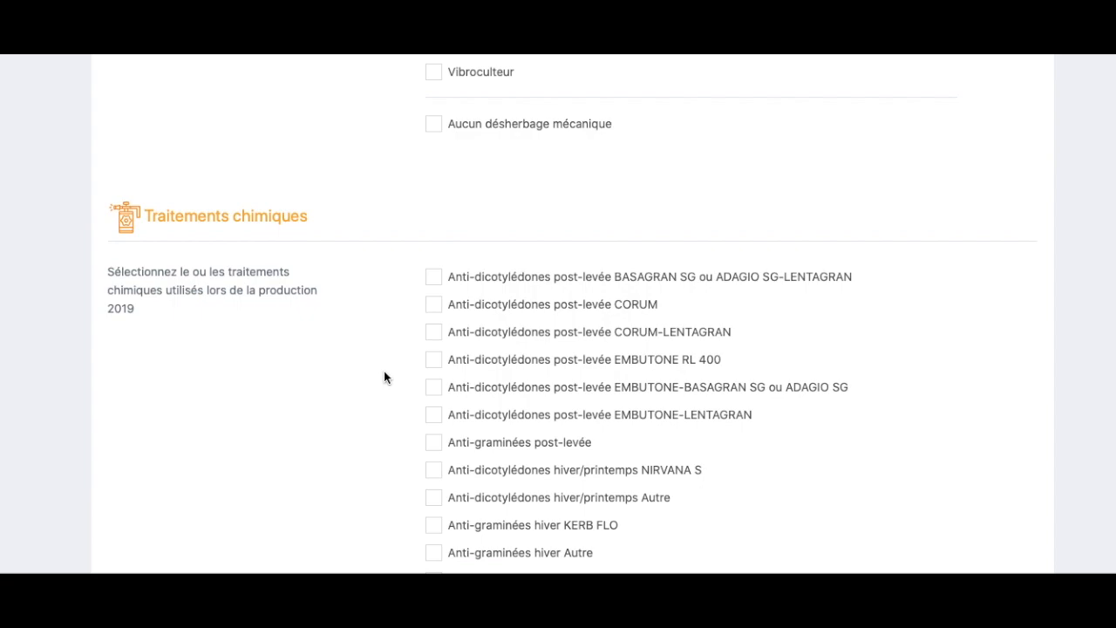
{"action": "scroll", "coordinate": [384, 376], "scroll_direction": "down", "scroll_amount": 4}
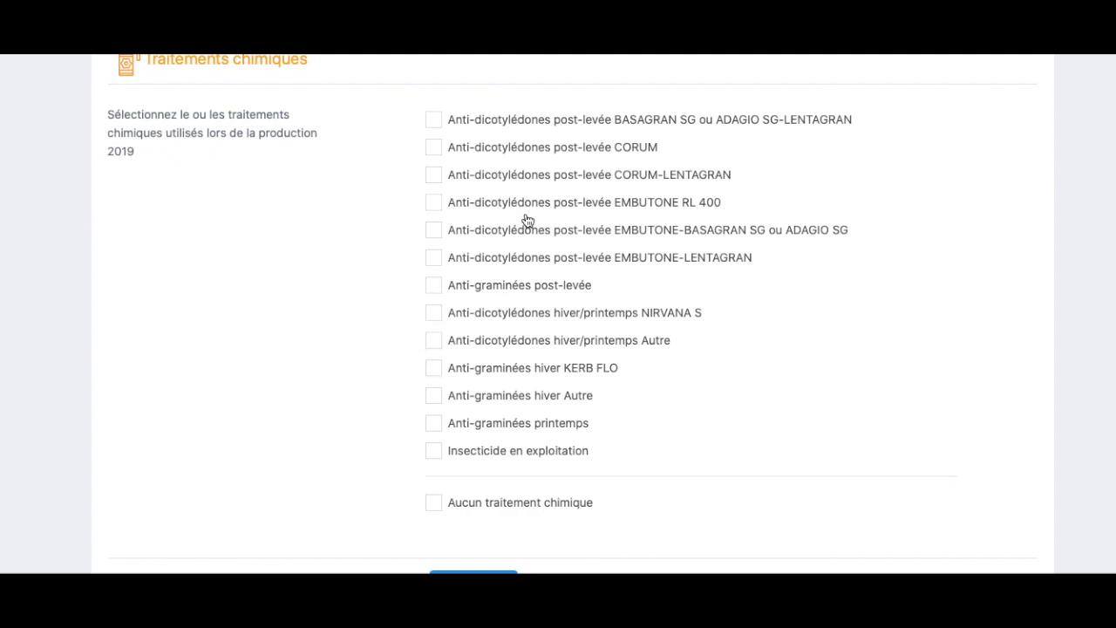
{"action": "left_click", "coordinate": [435, 177]}
{"action": "left_click", "coordinate": [434, 453]}
{"action": "scroll", "coordinate": [502, 549], "scroll_direction": "down", "scroll_amount": 1}
{"action": "scroll", "coordinate": [504, 544], "scroll_direction": "down", "scroll_amount": 3}
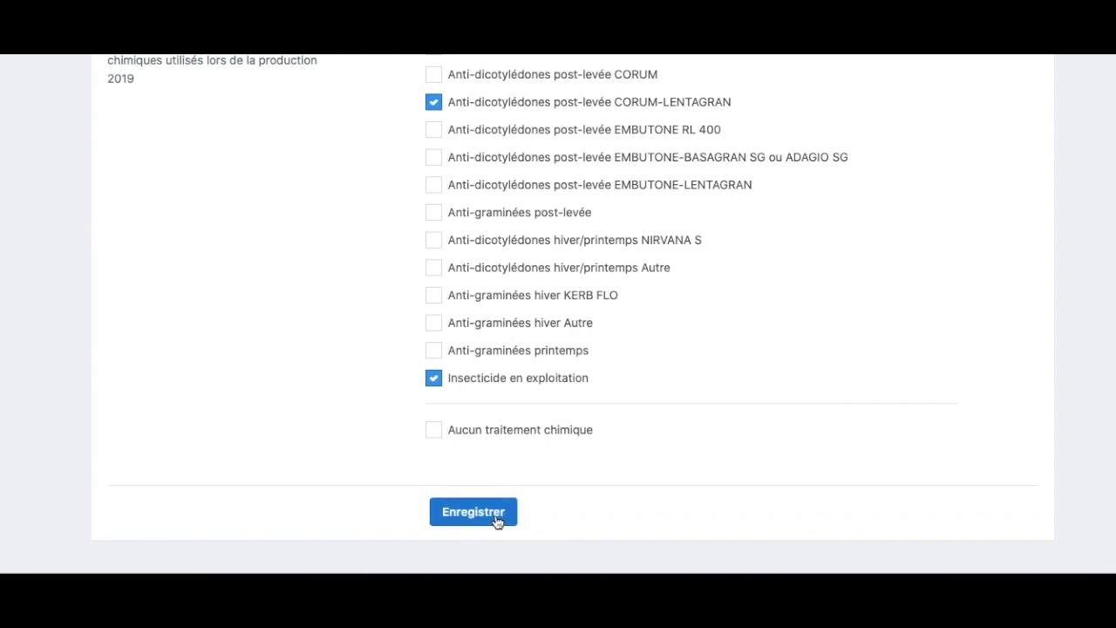
- Save the parcel form and check the total area of 5,2 ha in the list
{"action": "left_click", "coordinate": [496, 516]}
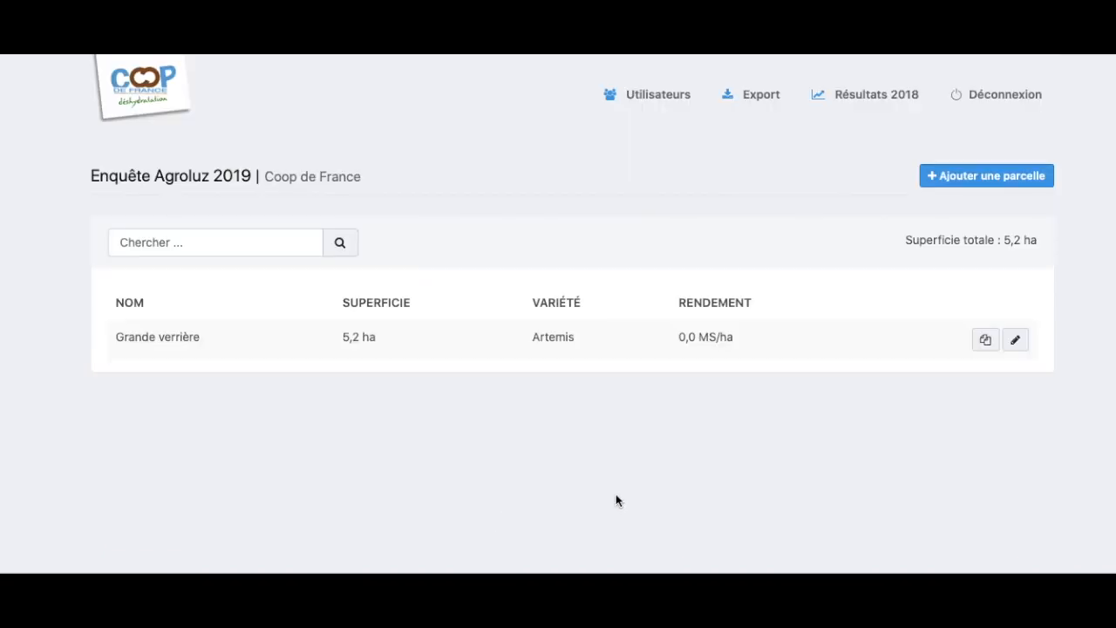
{"action": "left_click_drag", "start_coordinate": [1038, 240], "coordinate": [905, 237]}
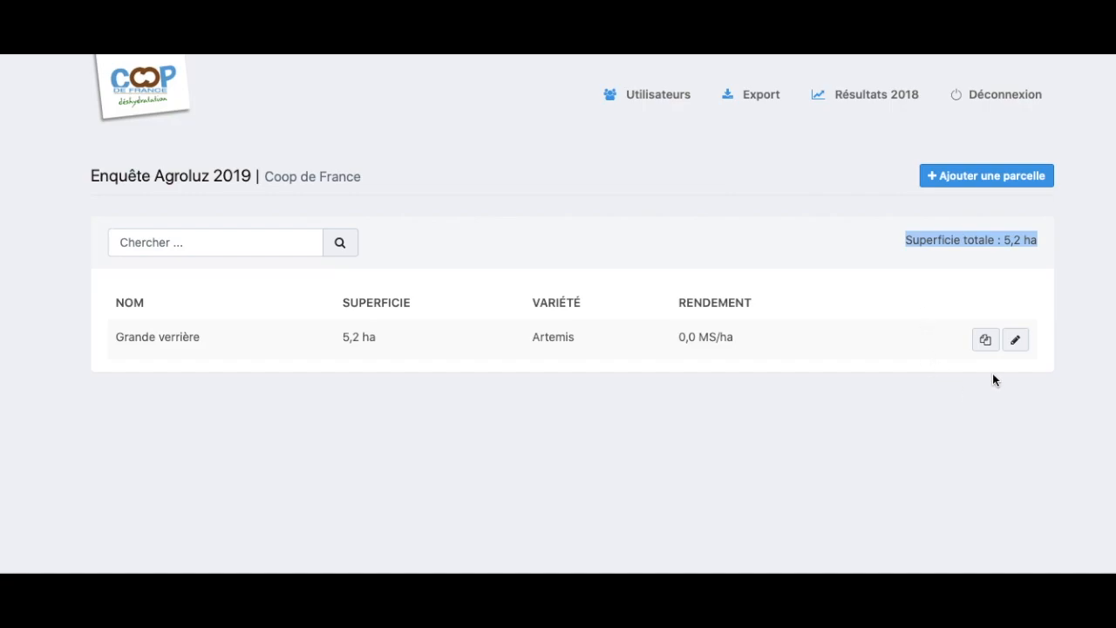
{"action": "left_click", "coordinate": [1014, 341]}
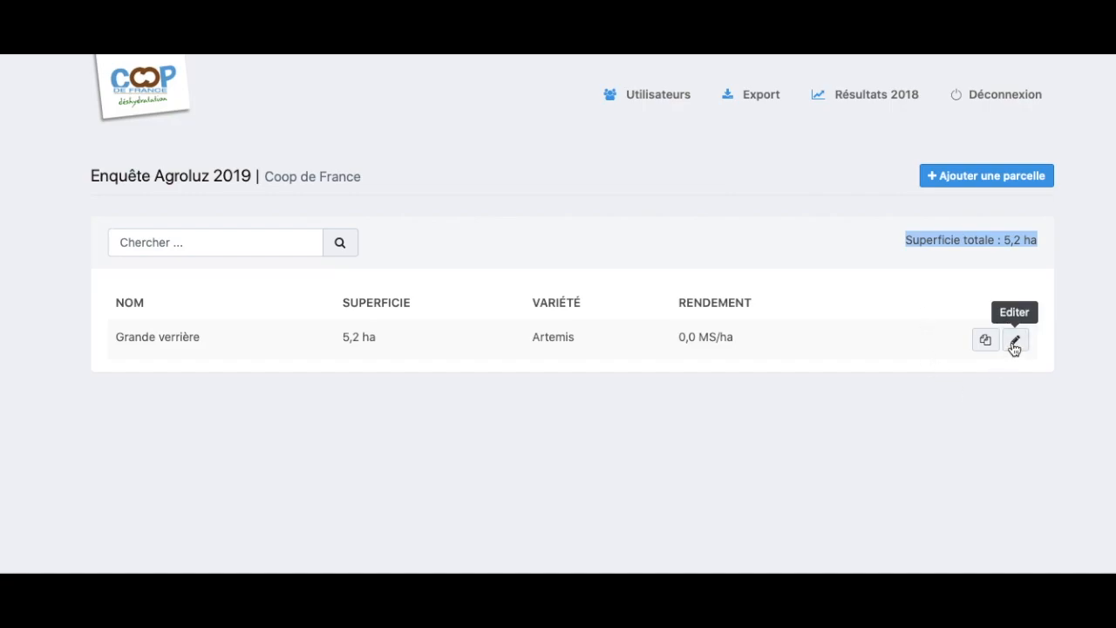
- Duplicate the Grande verrière parcel in the list
{"action": "scroll", "coordinate": [585, 459], "scroll_direction": "down", "scroll_amount": 3}
{"action": "scroll", "coordinate": [584, 459], "scroll_direction": "up", "scroll_amount": 1}
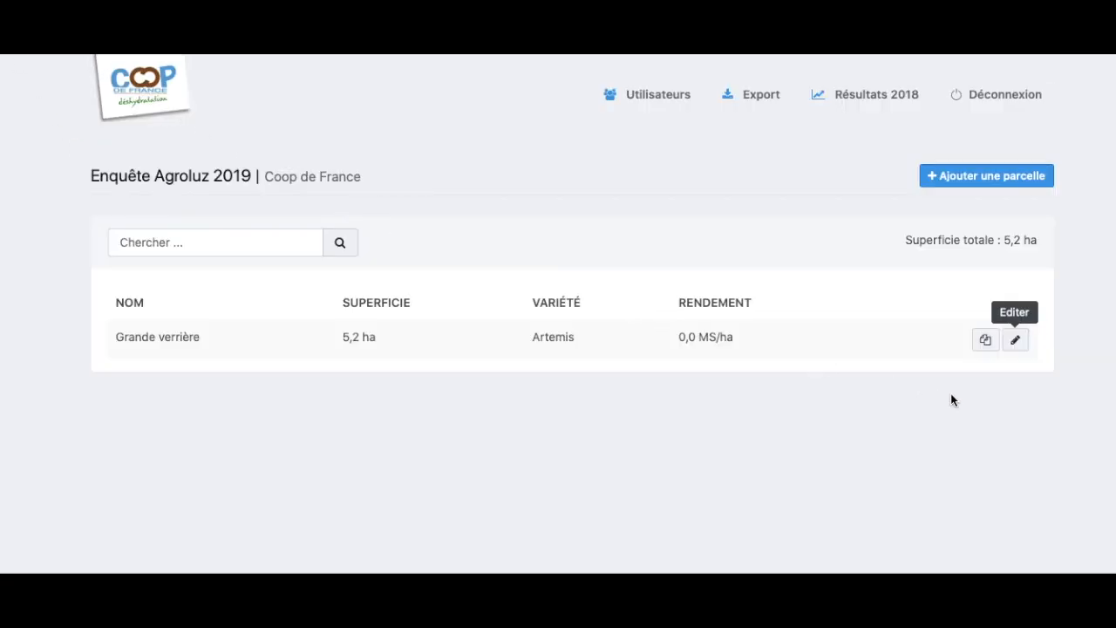
{"action": "left_click", "coordinate": [986, 342]}
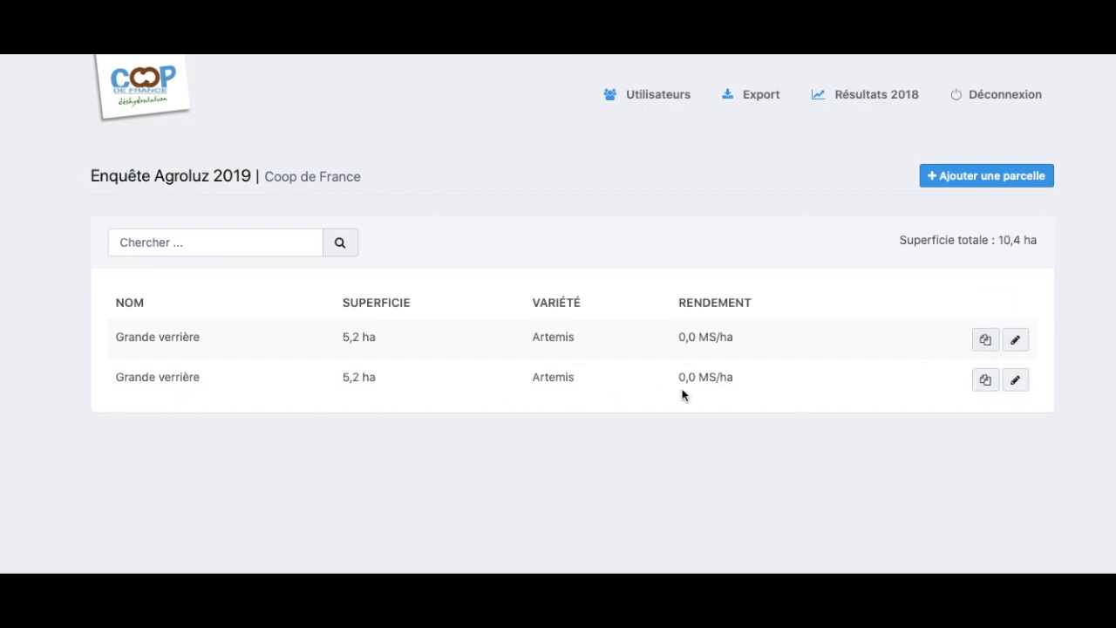
{"action": "left_click", "coordinate": [1015, 380]}
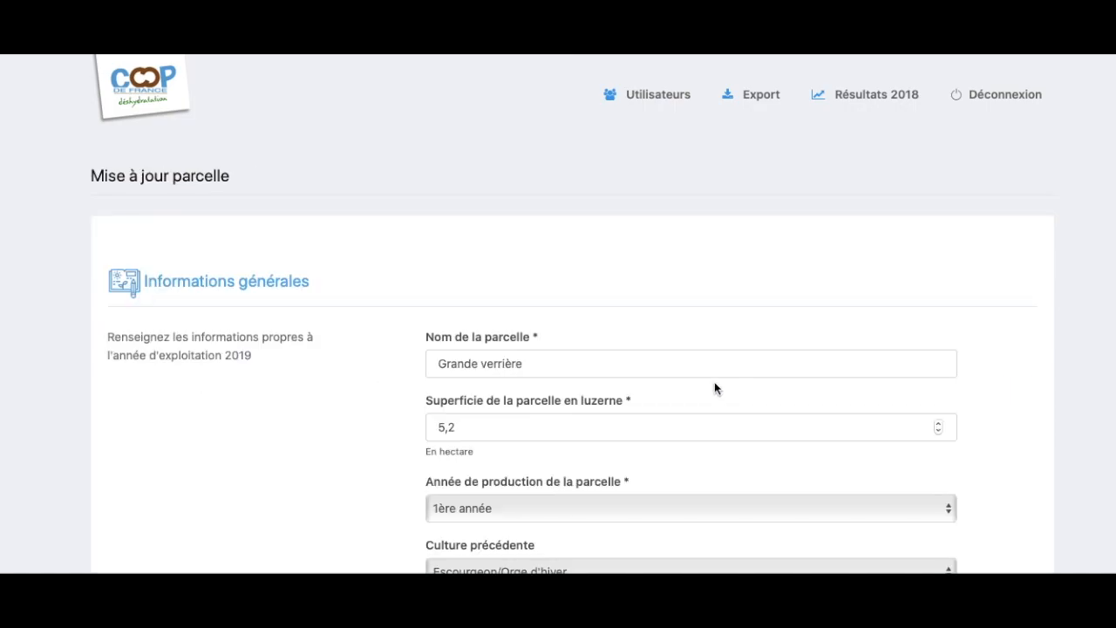
{"action": "scroll", "coordinate": [507, 393], "scroll_direction": "down", "scroll_amount": 5}
{"action": "scroll", "coordinate": [506, 394], "scroll_direction": "up", "scroll_amount": 5}
{"action": "key", "text": "super+bracketleft"}
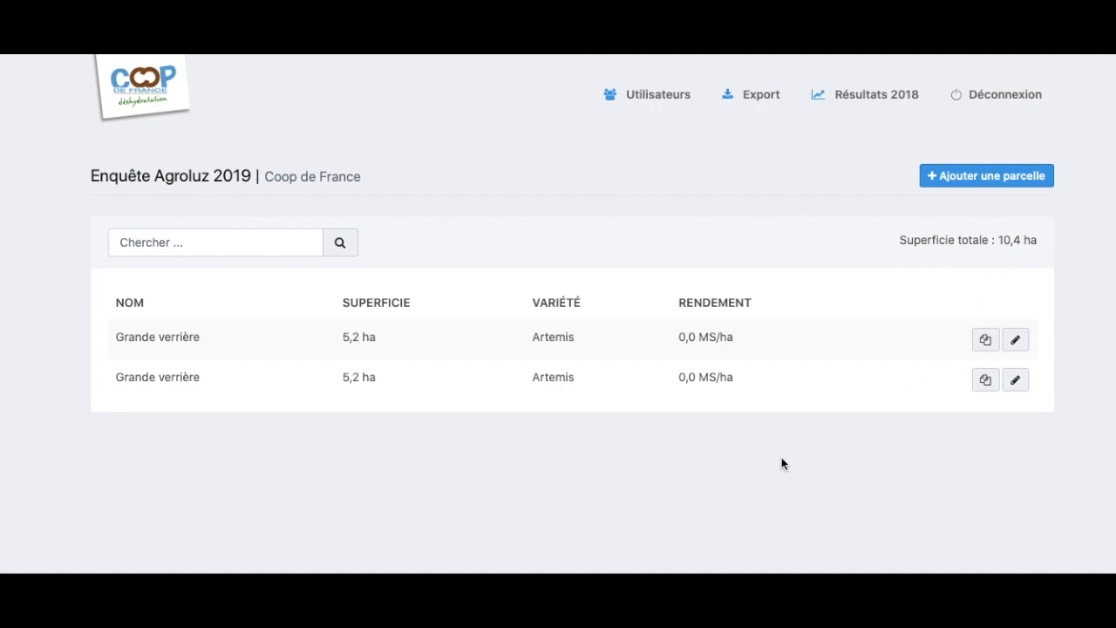
{"action": "left_click", "coordinate": [991, 183]}
{"action": "scroll", "coordinate": [511, 470], "scroll_direction": "down", "scroll_amount": 1}
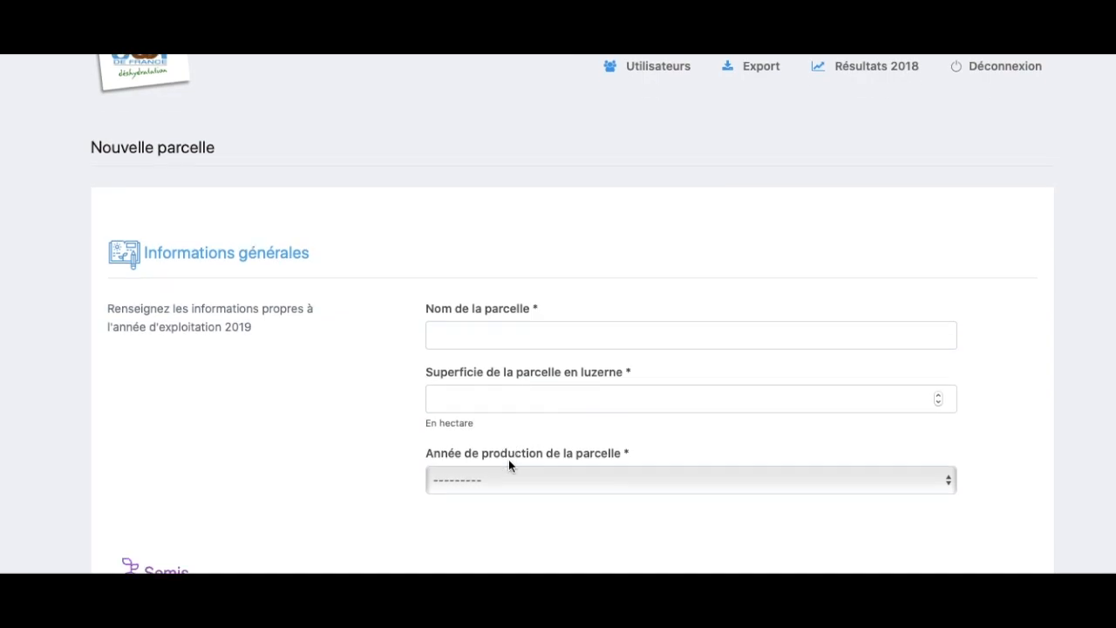
{"action": "left_click", "coordinate": [509, 475]}
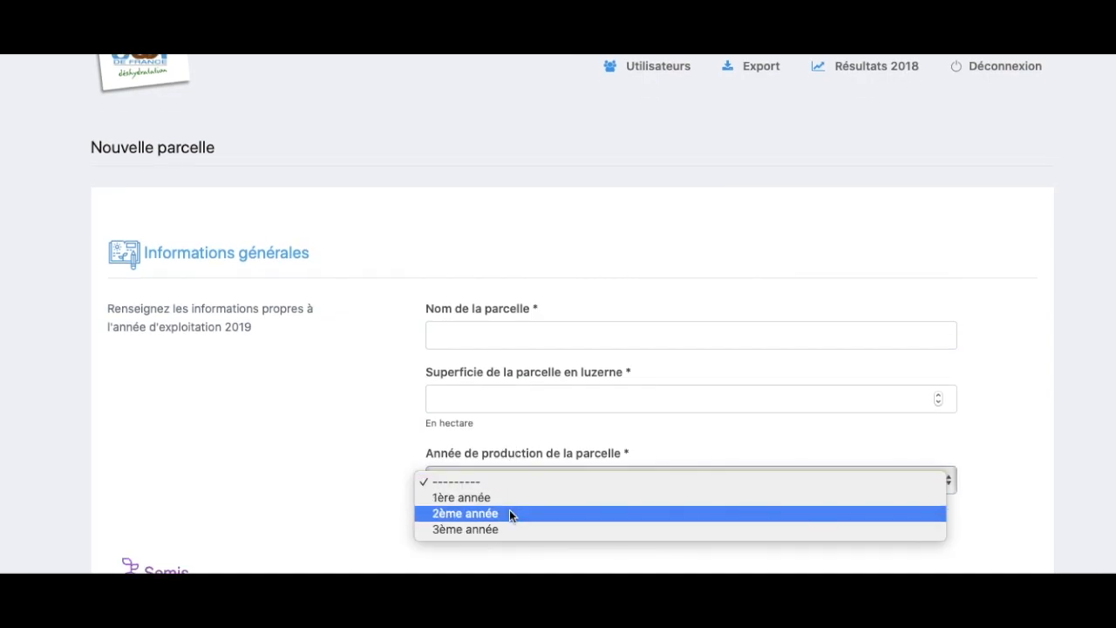
{"action": "left_click", "coordinate": [510, 513]}
{"action": "scroll", "coordinate": [516, 514], "scroll_direction": "down", "scroll_amount": 5}
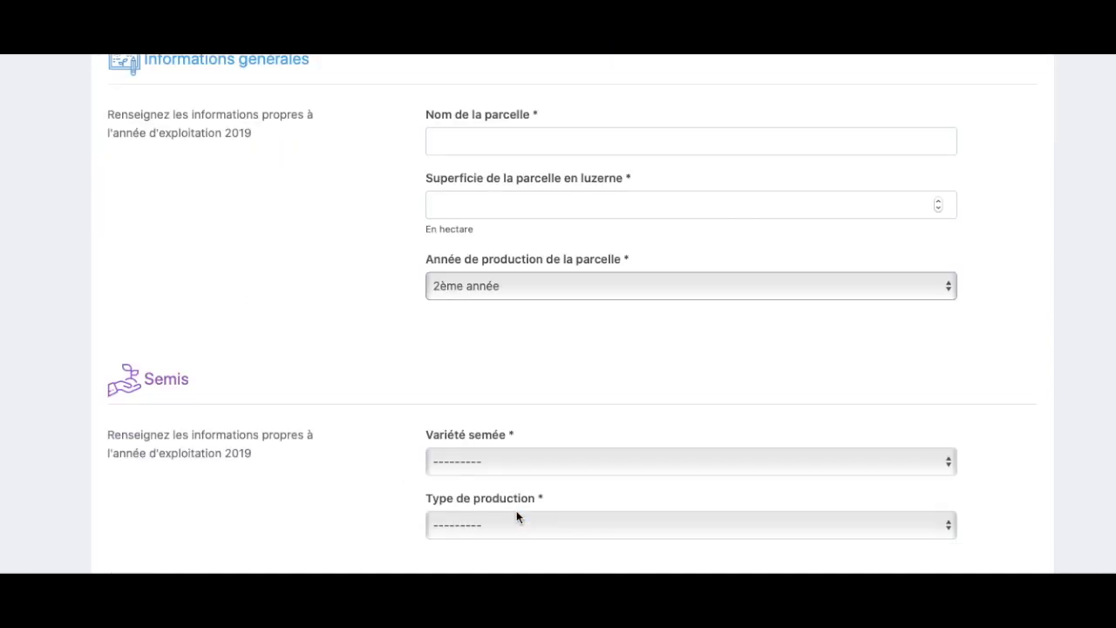
{"action": "scroll", "coordinate": [516, 514], "scroll_direction": "up", "scroll_amount": 3}
{"action": "left_click", "coordinate": [487, 365]}
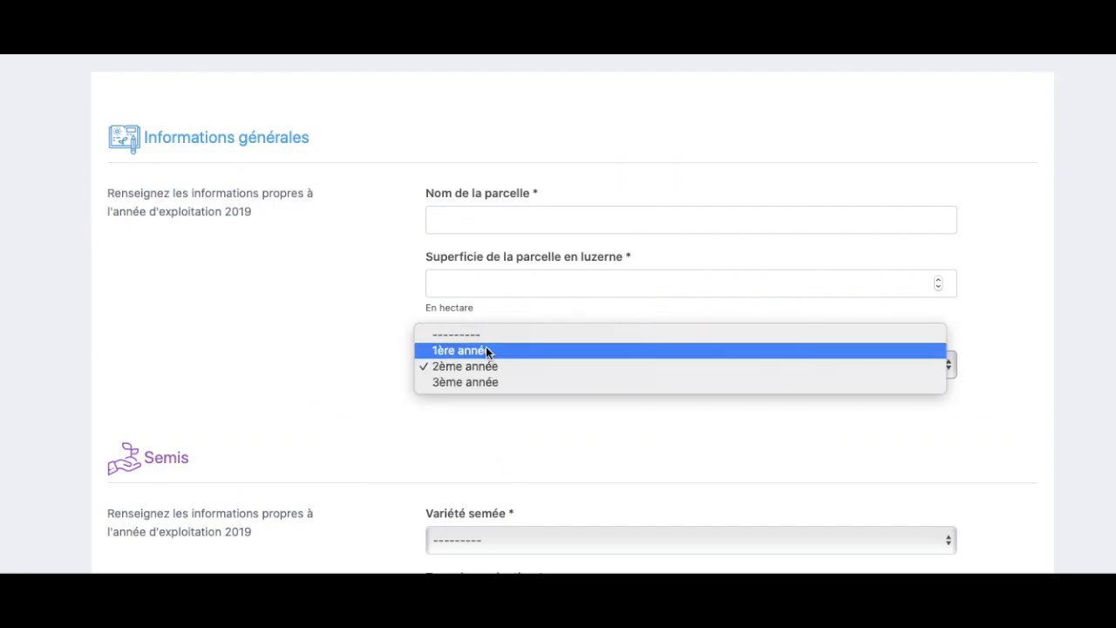
{"action": "key", "text": "Escape"}
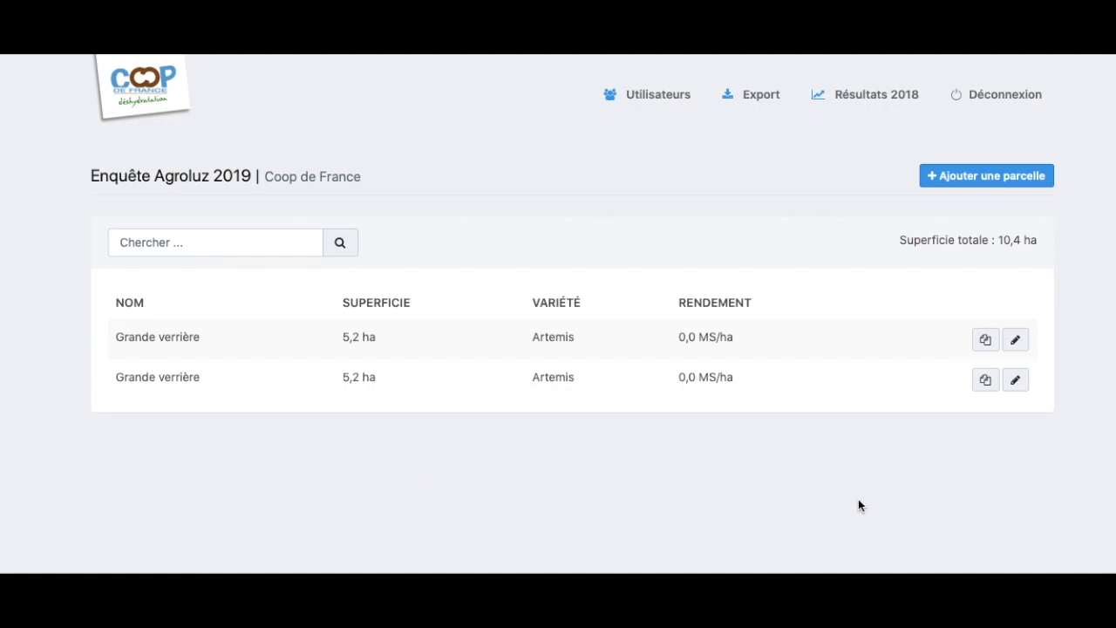
- Delete the second Grande verrière parcel from its edit form and confirm with Oui
{"action": "left_click", "coordinate": [1016, 381]}
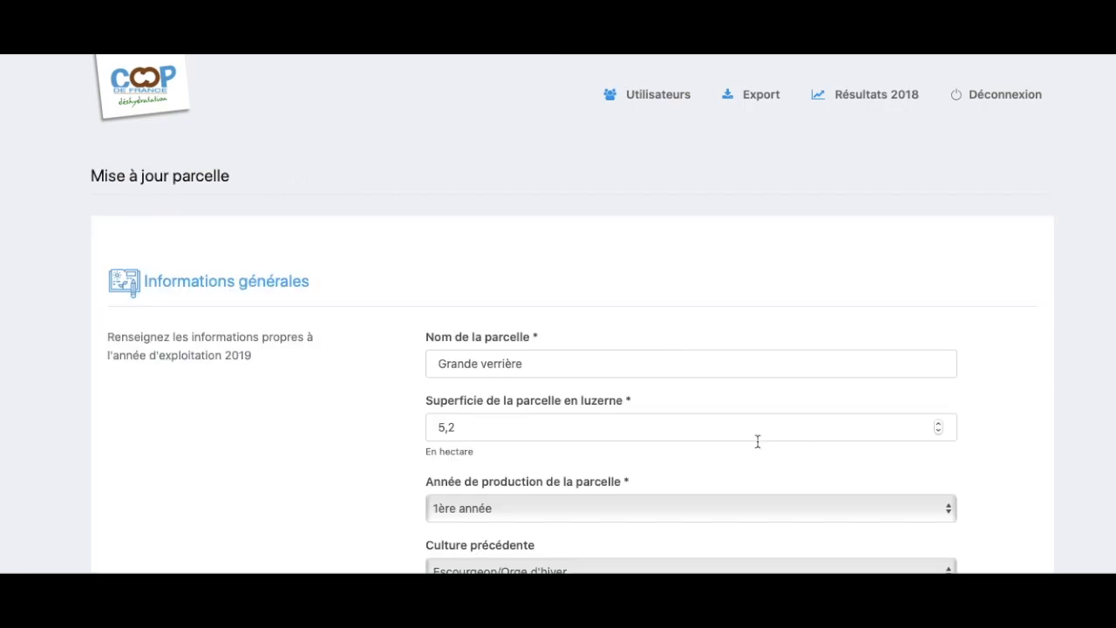
{"action": "scroll", "coordinate": [780, 448], "scroll_direction": "down", "scroll_amount": 5}
{"action": "scroll", "coordinate": [733, 444], "scroll_direction": "down", "scroll_amount": 20}
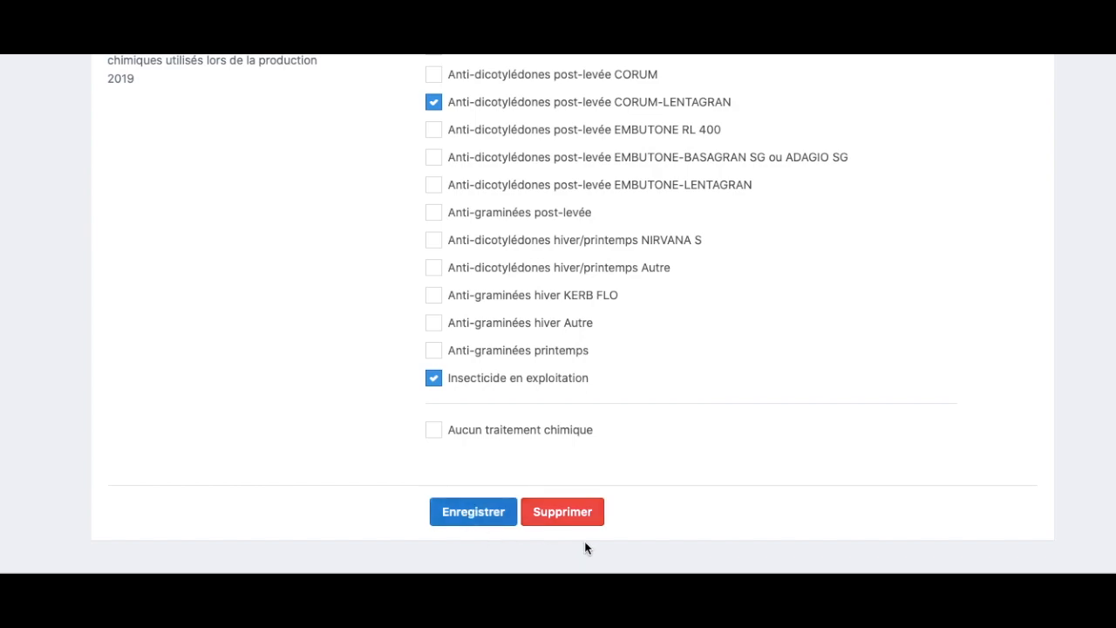
{"action": "left_click", "coordinate": [561, 516]}
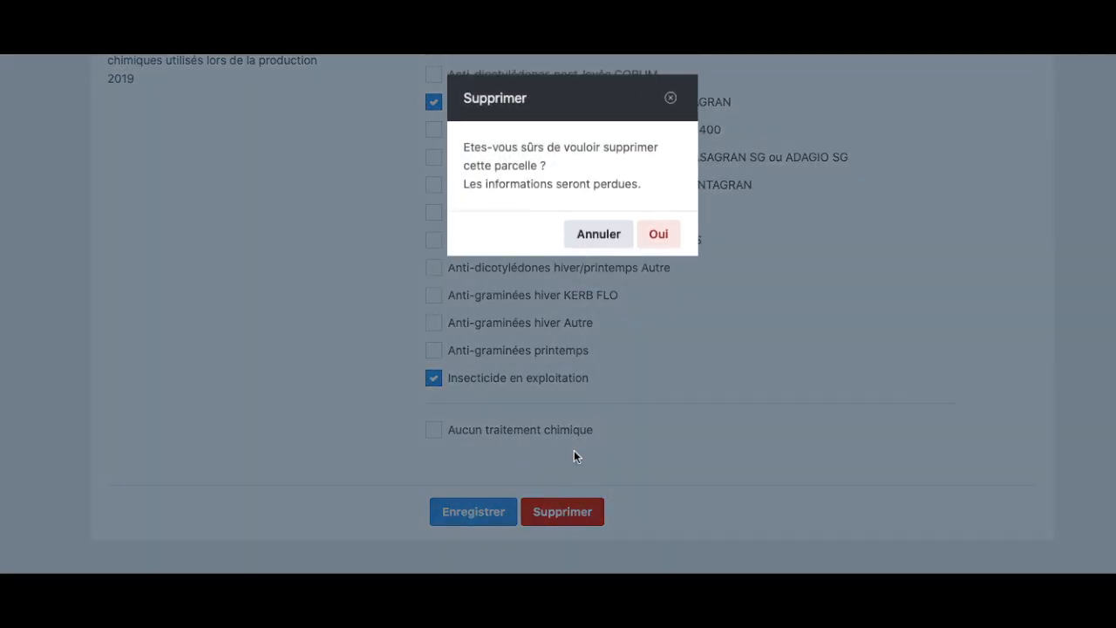
{"action": "left_click", "coordinate": [672, 242]}
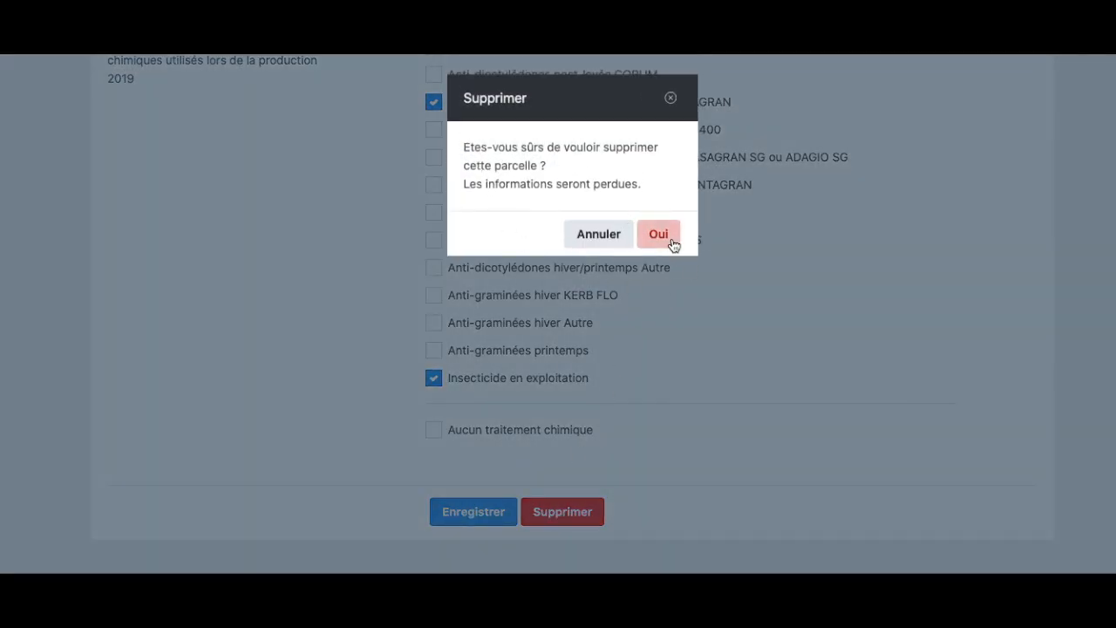